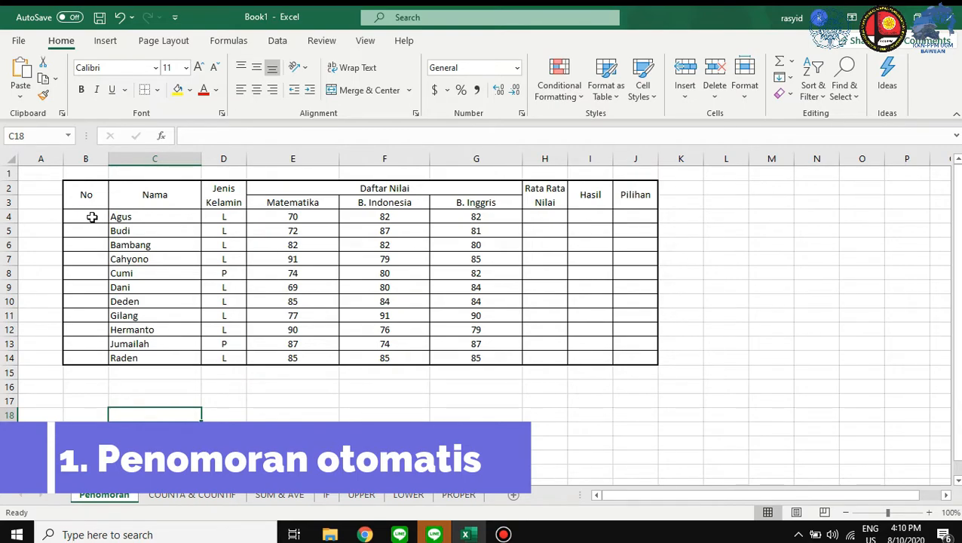
Number the first four students manually by entering 1 to 4 in cells B4 to B7
{"action": "left_click", "coordinate": [92, 217]}
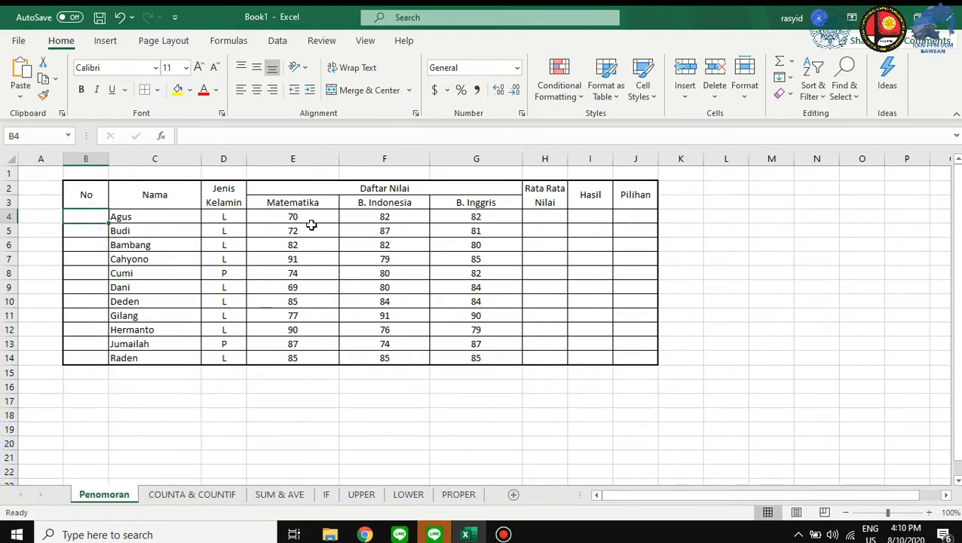
{"action": "type", "text": "1"}
{"action": "key", "text": "Return"}
{"action": "type", "text": "2"}
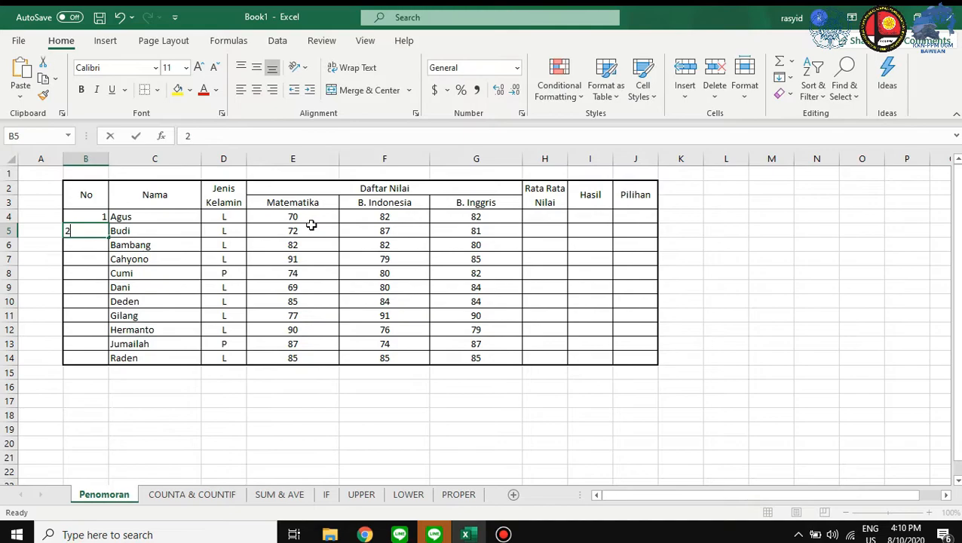
{"action": "key", "text": "Return"}
{"action": "type", "text": "3"}
{"action": "key", "text": "Return"}
{"action": "type", "text": "4"}
{"action": "key", "text": "Return"}
{"action": "key", "text": "Return"}
{"action": "key", "text": "Return"}
{"action": "key", "text": "Return"}
{"action": "key", "text": "Return"}
{"action": "key", "text": "Return"}
{"action": "key", "text": "Return"}
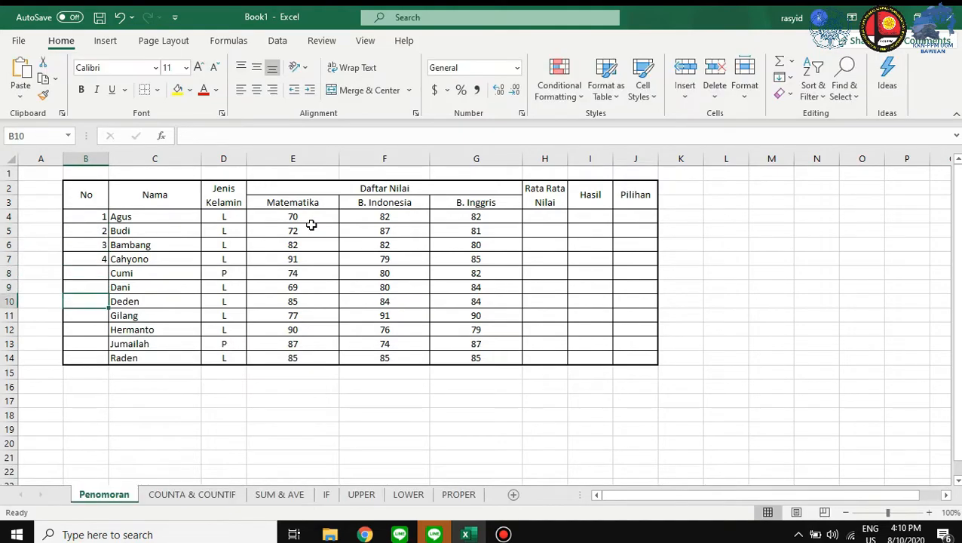
{"action": "key", "text": "Up"}
{"action": "key", "text": "Up"}
{"action": "key", "text": "Up"}
{"action": "key", "text": "Up"}
{"action": "key", "text": "Up"}
{"action": "key", "text": "Up"}
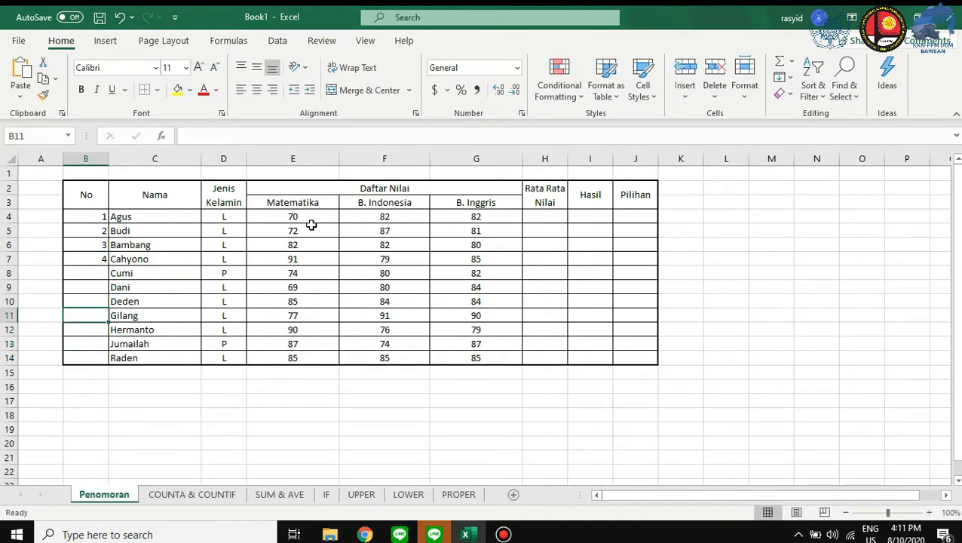
{"action": "key", "text": "Up"}
{"action": "key", "text": "Up"}
{"action": "key", "text": "Up"}
{"action": "key", "text": "Up"}
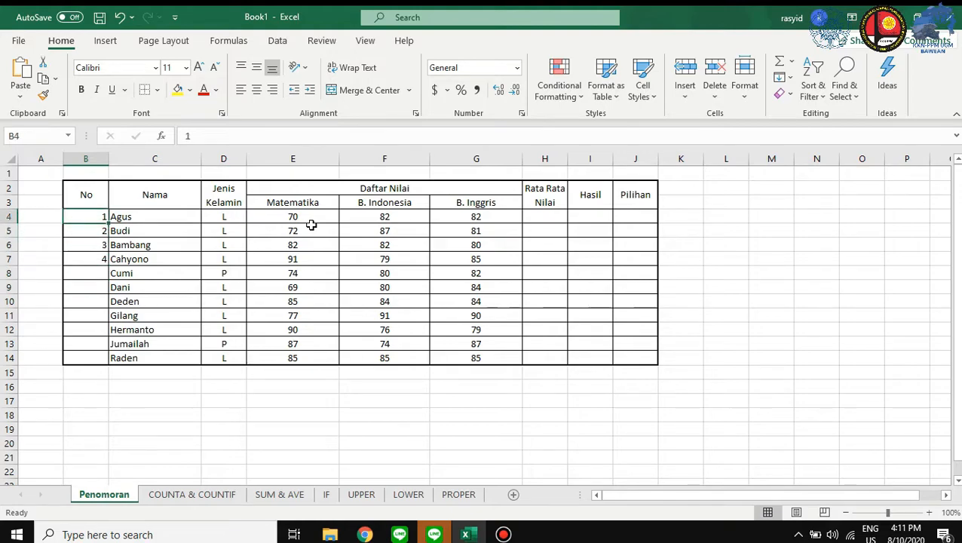
{"action": "key", "text": "Down"}
{"action": "key", "text": "Down"}
{"action": "key", "text": "Down"}
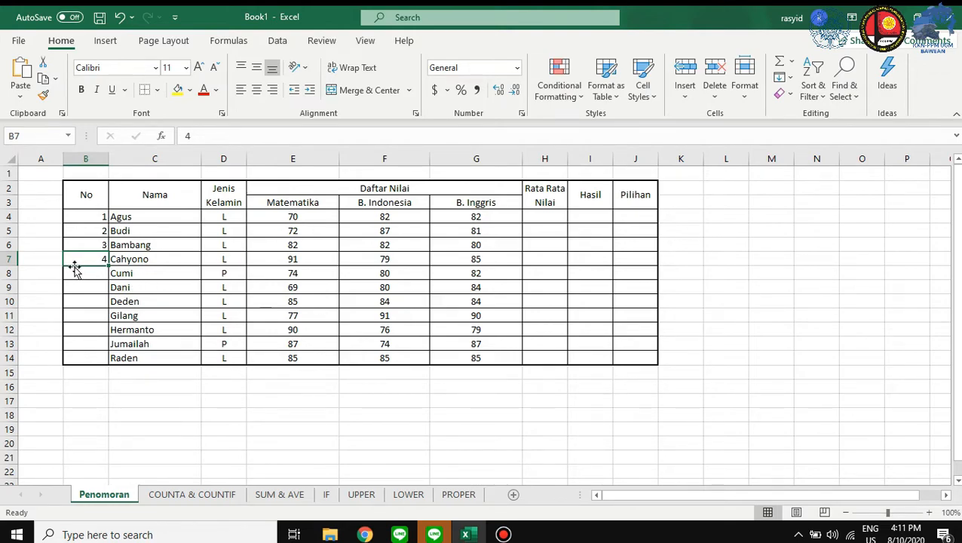
Clear the manually entered numbers from cells B4 to B7 of the No column
{"action": "key", "text": "BackSpace"}
{"action": "left_click", "coordinate": [101, 245]}
{"action": "key", "text": "BackSpace"}
{"action": "left_click", "coordinate": [95, 230]}
{"action": "key", "text": "BackSpace"}
{"action": "left_click", "coordinate": [95, 218]}
{"action": "key", "text": "BackSpace"}
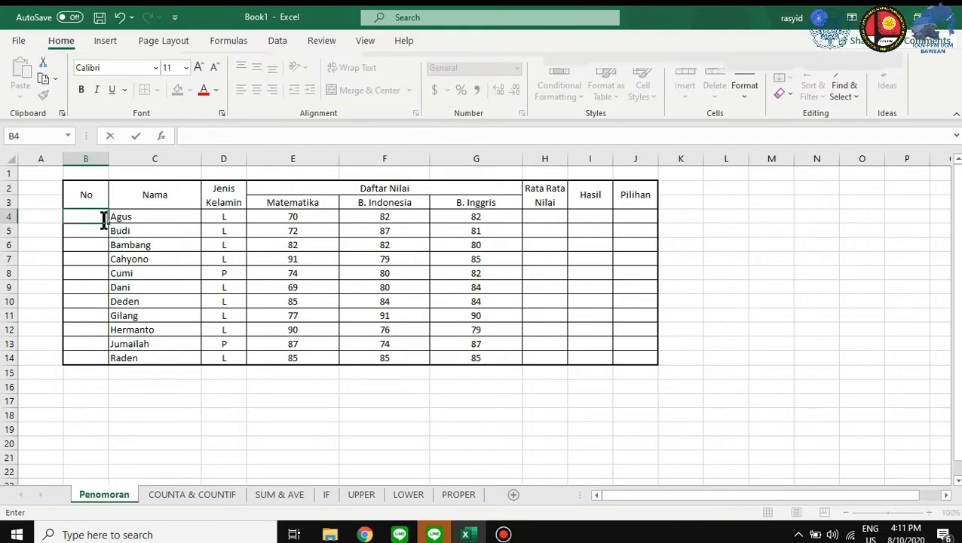
Enter the starting numbers 1 in B4 and 2 in B5 of the No column
{"action": "type", "text": "1"}
{"action": "key", "text": "Return"}
{"action": "type", "text": "2"}
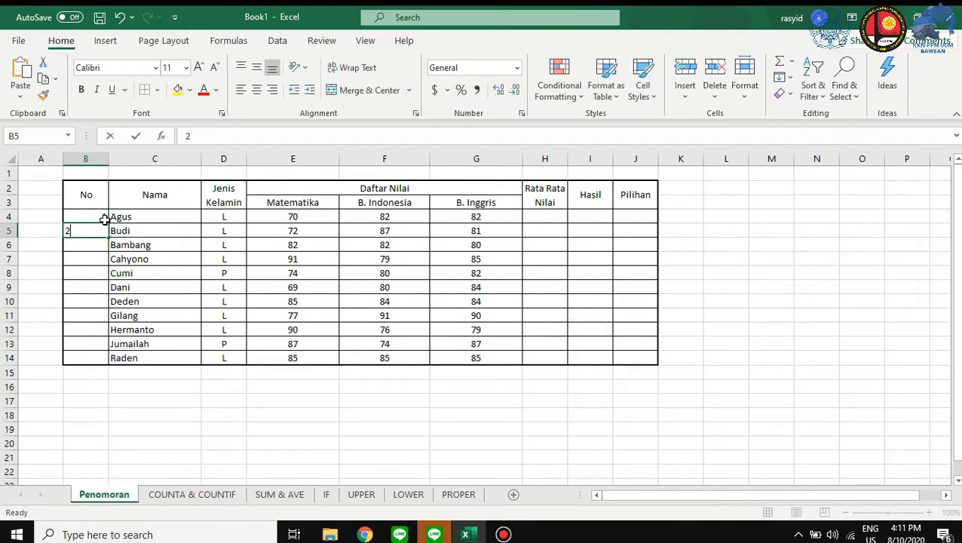
{"action": "left_click_drag", "start_coordinate": [49, 253], "coordinate": [47, 250]}
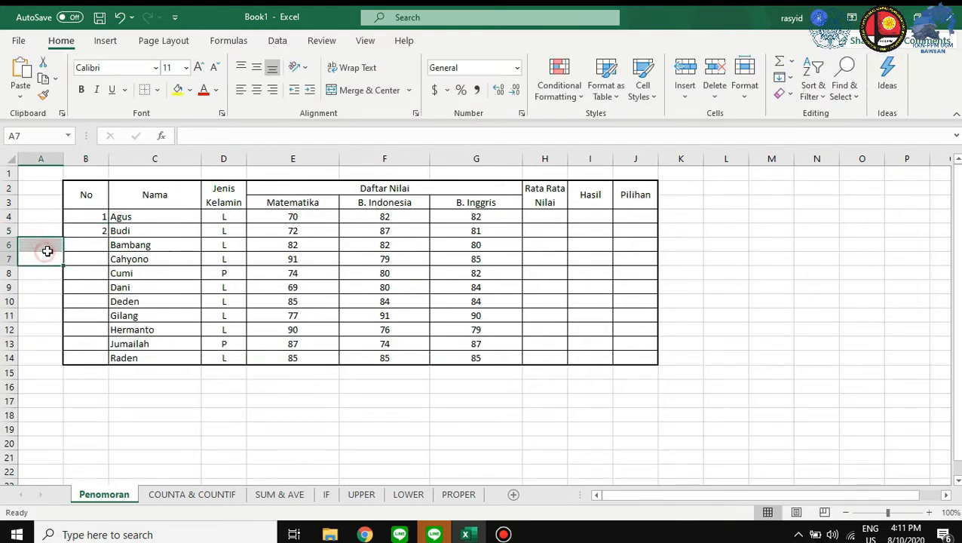
{"action": "left_click", "coordinate": [96, 217]}
{"action": "left_click", "coordinate": [101, 230]}
{"action": "left_click", "coordinate": [99, 218]}
{"action": "left_click", "coordinate": [98, 233]}
{"action": "left_click", "coordinate": [96, 220]}
{"action": "left_click", "coordinate": [93, 244]}
Extend the number series from B4:B5 down to B14 so every student row is numbered
{"action": "left_click", "coordinate": [96, 218]}
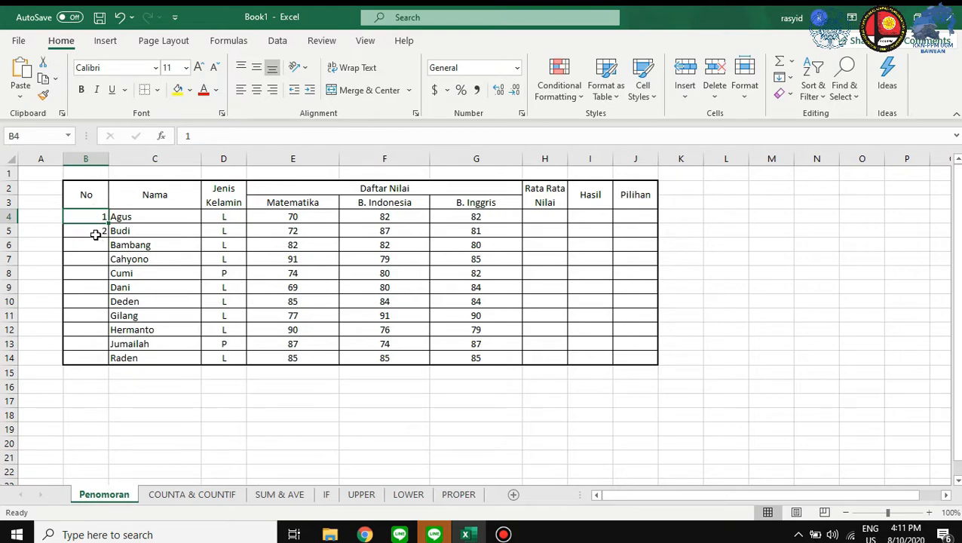
{"action": "left_click", "coordinate": [96, 234], "text": "shift"}
{"action": "left_click_drag", "start_coordinate": [108, 235], "coordinate": [106, 361]}
{"action": "left_click", "coordinate": [340, 402]}
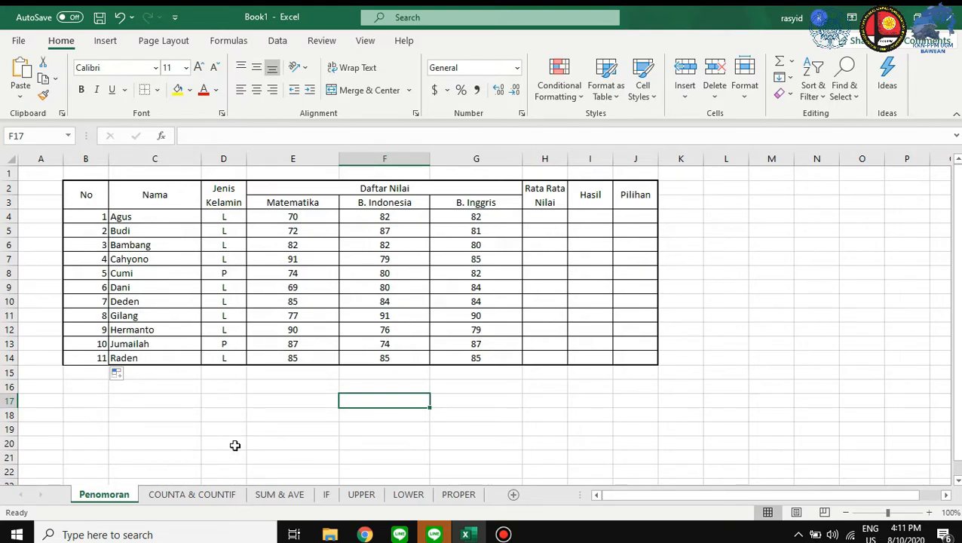
Switch to the COUNTA & COUNTIF sheet
{"action": "left_click", "coordinate": [179, 495]}
{"action": "left_click", "coordinate": [321, 426]}
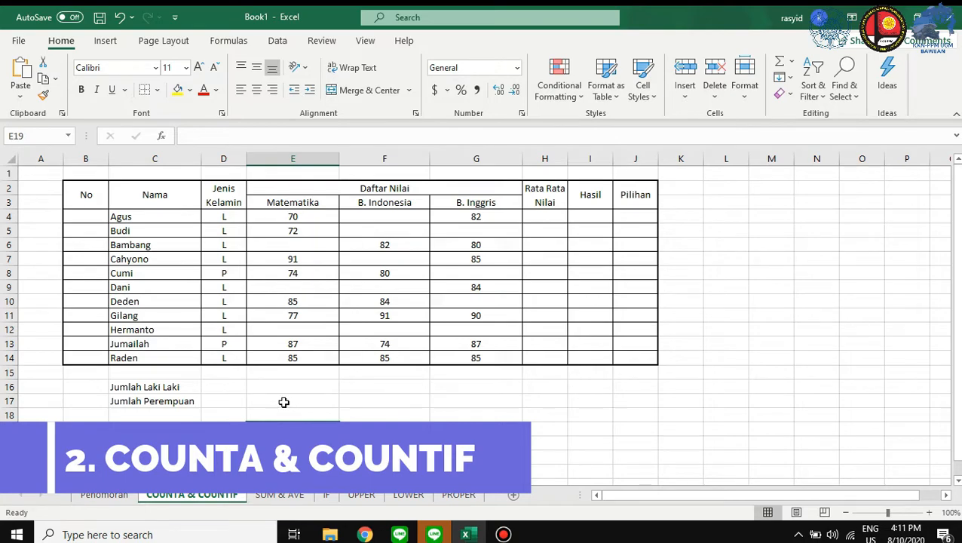
Examine which cells of the Matematika column are filled and which are empty
{"action": "left_click", "coordinate": [313, 251]}
{"action": "left_click", "coordinate": [316, 288]}
{"action": "left_click", "coordinate": [314, 330]}
{"action": "left_click", "coordinate": [315, 256]}
{"action": "left_click", "coordinate": [316, 305]}
{"action": "left_click", "coordinate": [316, 244]}
{"action": "left_click", "coordinate": [316, 217]}
{"action": "left_click", "coordinate": [315, 231]}
{"action": "left_click", "coordinate": [312, 259]}
{"action": "left_click", "coordinate": [302, 315]}
{"action": "left_click", "coordinate": [304, 345]}
{"action": "left_click", "coordinate": [312, 330]}
{"action": "left_click", "coordinate": [302, 232]}
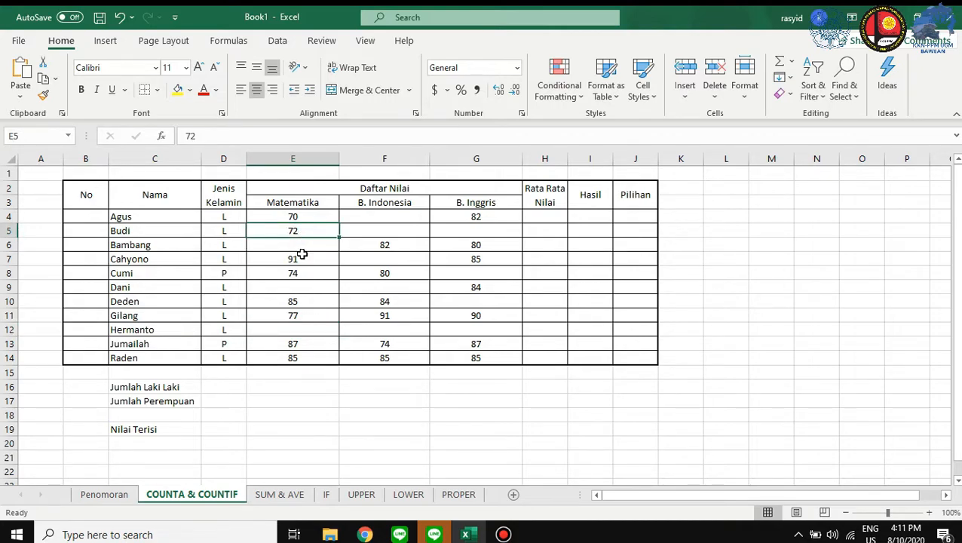
{"action": "left_click", "coordinate": [303, 256]}
{"action": "left_click", "coordinate": [302, 289]}
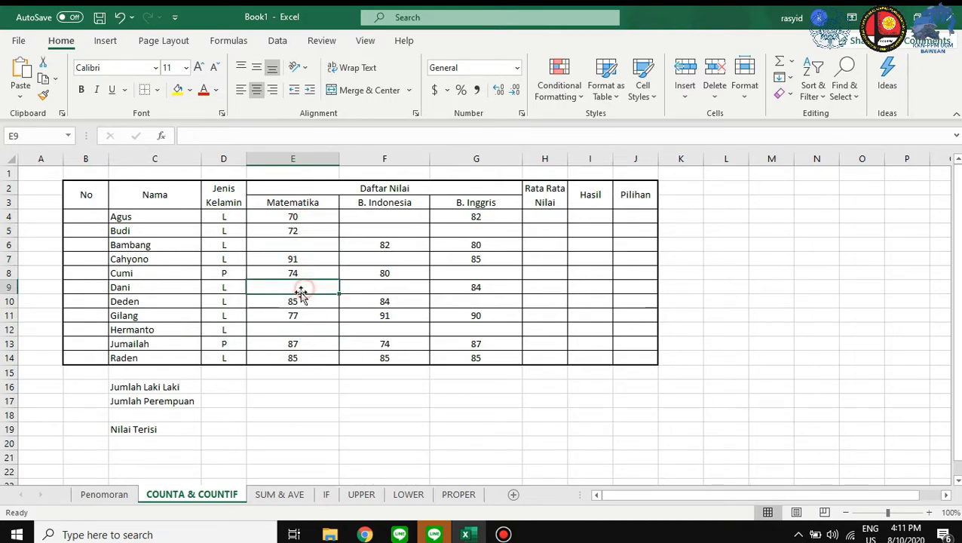
Count the filled Matematika scores in E19 of the Nilai Terisi row with =COUNTA(E4:E14)
{"action": "left_click", "coordinate": [296, 429]}
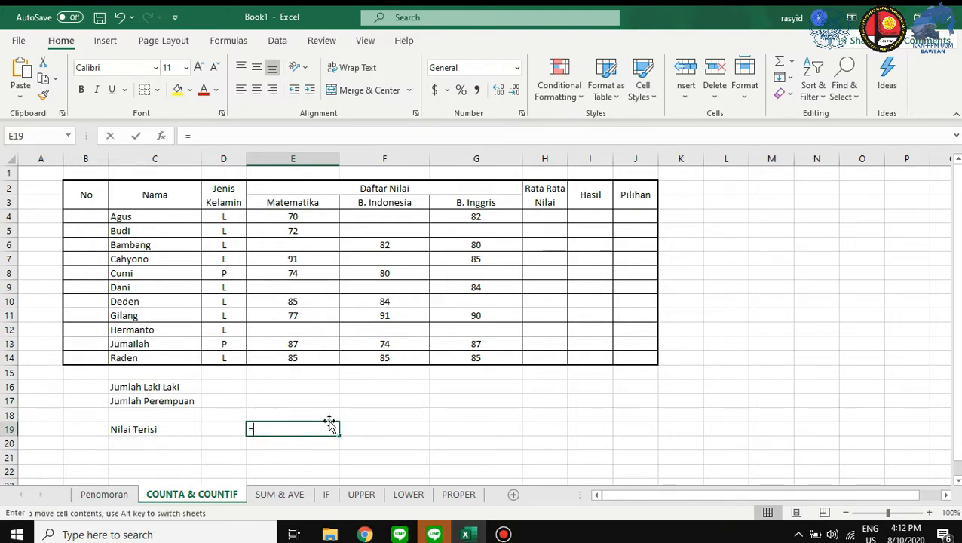
{"action": "type", "text": "=counta"}
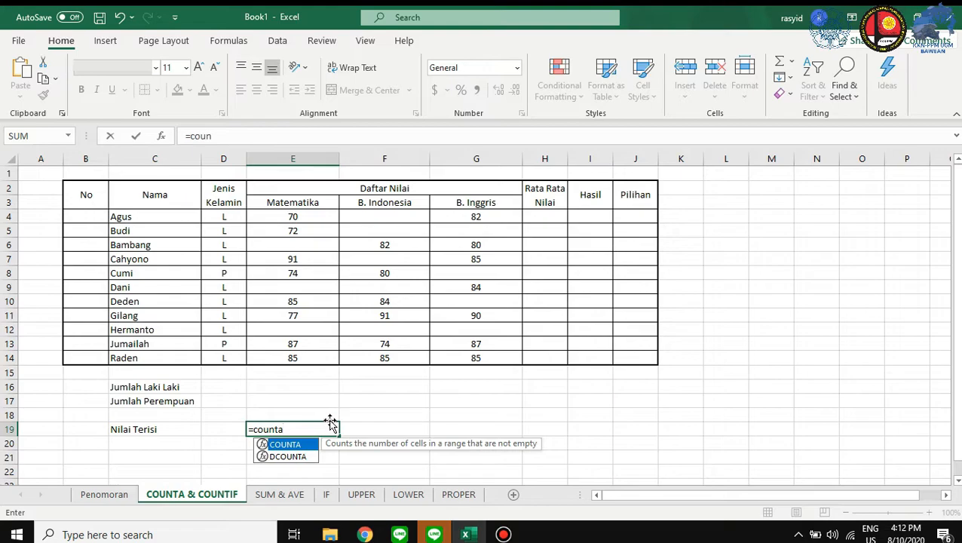
{"action": "double_click", "coordinate": [299, 445]}
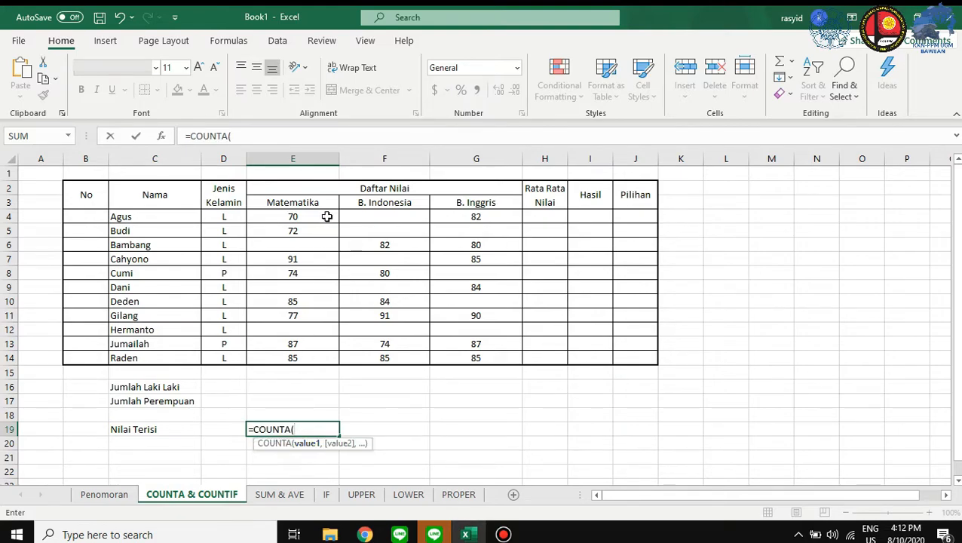
{"action": "left_click_drag", "start_coordinate": [326, 216], "coordinate": [327, 352]}
{"action": "key", "text": "Return"}
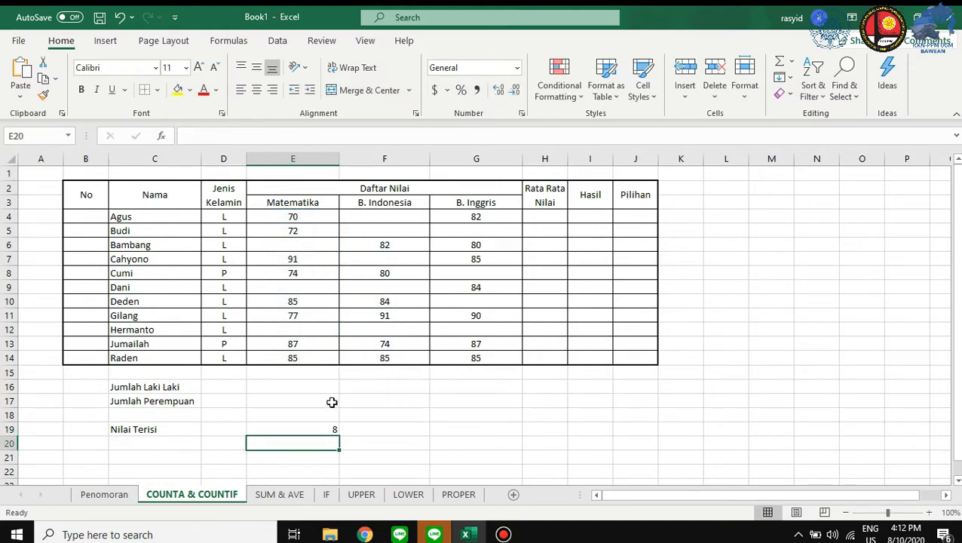
Check the COUNTA result in E19 against the filled cells of the Matematika column
{"action": "left_click", "coordinate": [325, 428]}
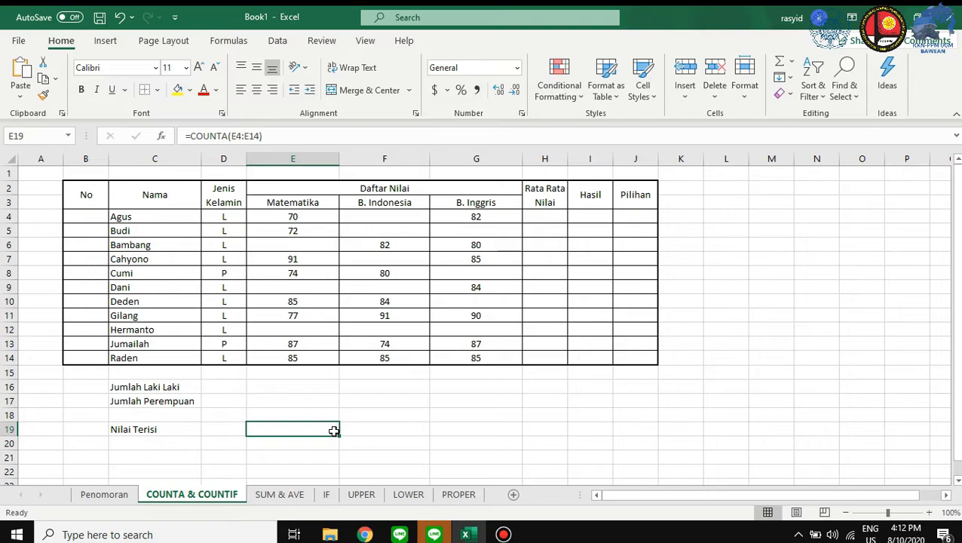
{"action": "left_click", "coordinate": [308, 358]}
{"action": "left_click", "coordinate": [310, 343]}
{"action": "left_click", "coordinate": [318, 316]}
{"action": "left_click", "coordinate": [317, 301]}
{"action": "left_click", "coordinate": [314, 259]}
{"action": "left_click", "coordinate": [310, 231]}
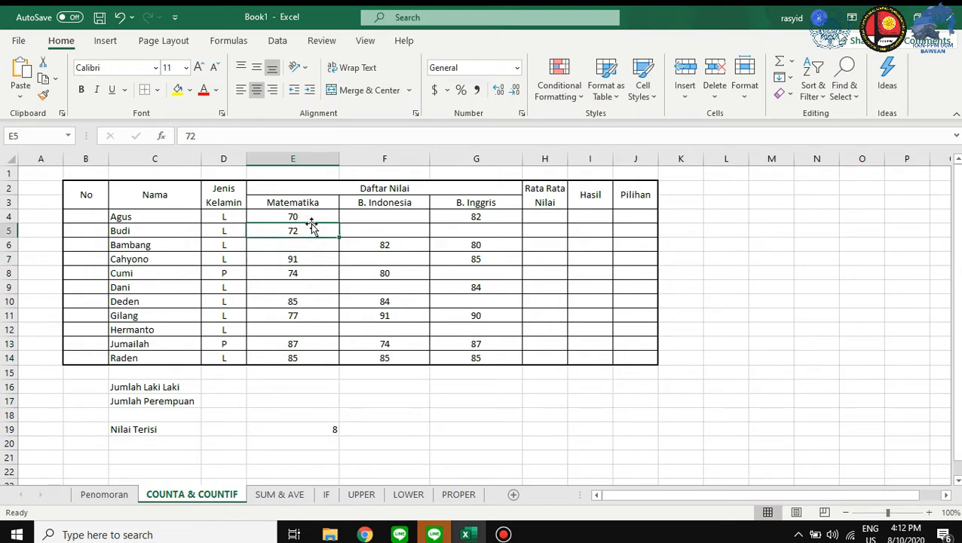
{"action": "left_click", "coordinate": [322, 434]}
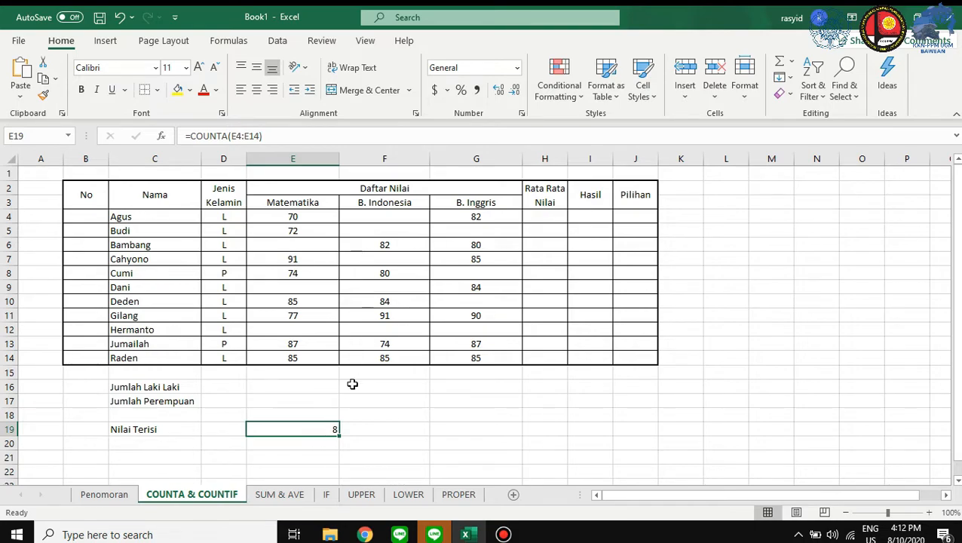
Copy the COUNTA formula from E19 across to F19 and G19 for B. Indonesia and B. Inggris
{"action": "left_click", "coordinate": [365, 430]}
{"action": "left_click", "coordinate": [484, 432]}
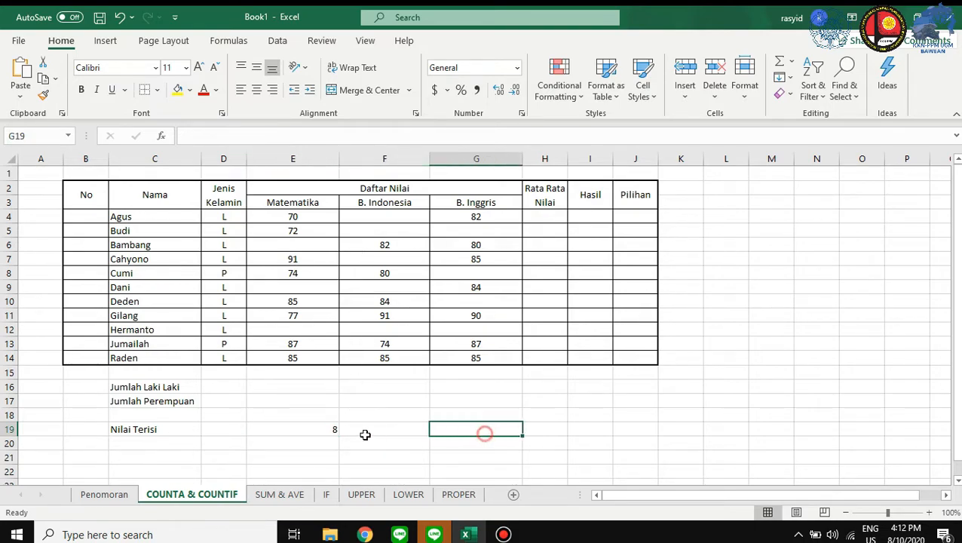
{"action": "left_click", "coordinate": [297, 429]}
{"action": "left_click_drag", "start_coordinate": [338, 434], "coordinate": [522, 435]}
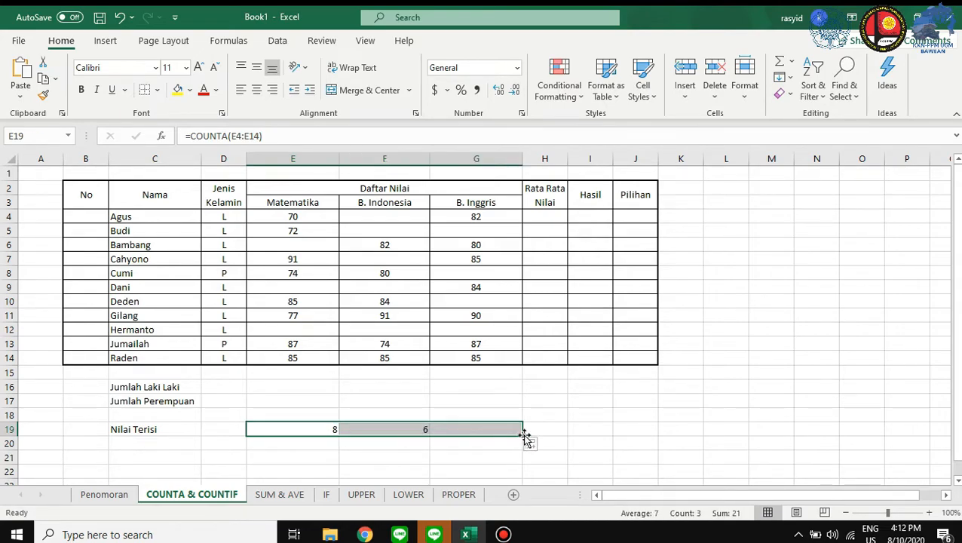
{"action": "left_click", "coordinate": [595, 430]}
{"action": "left_click", "coordinate": [389, 428]}
{"action": "left_click", "coordinate": [473, 428]}
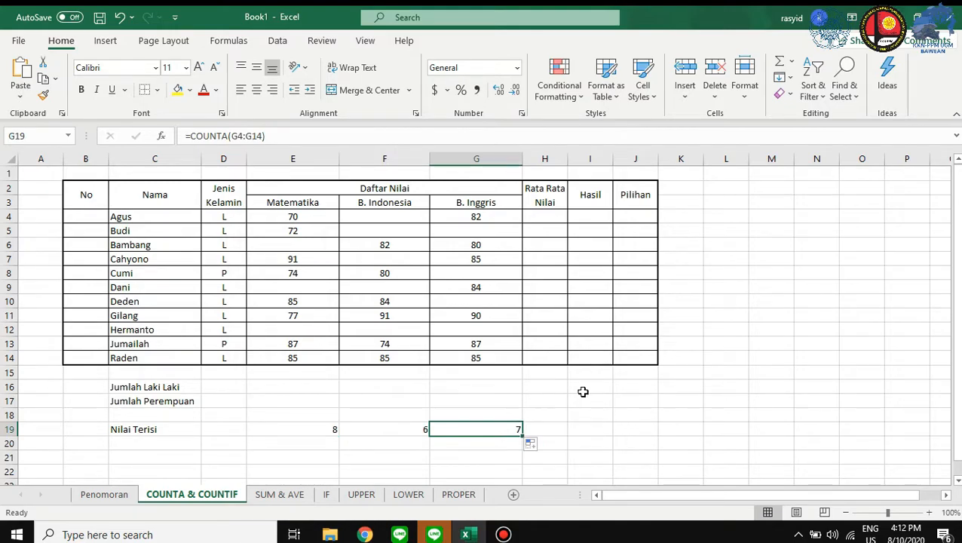
Count the male students in E16 beside Jumlah Laki Laki with COUNTIF over D4:D14 and the criterion "L"
{"action": "left_click", "coordinate": [289, 387]}
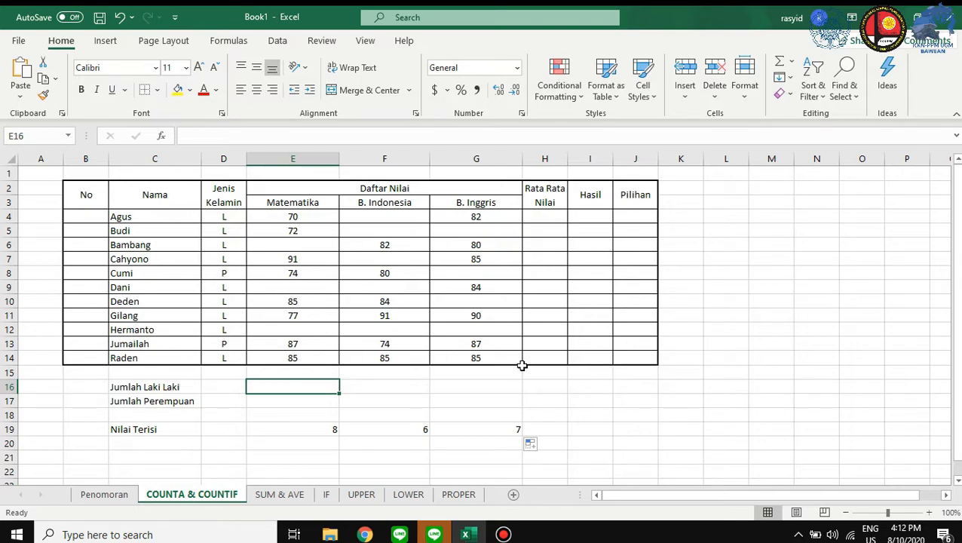
{"action": "type", "text": "="}
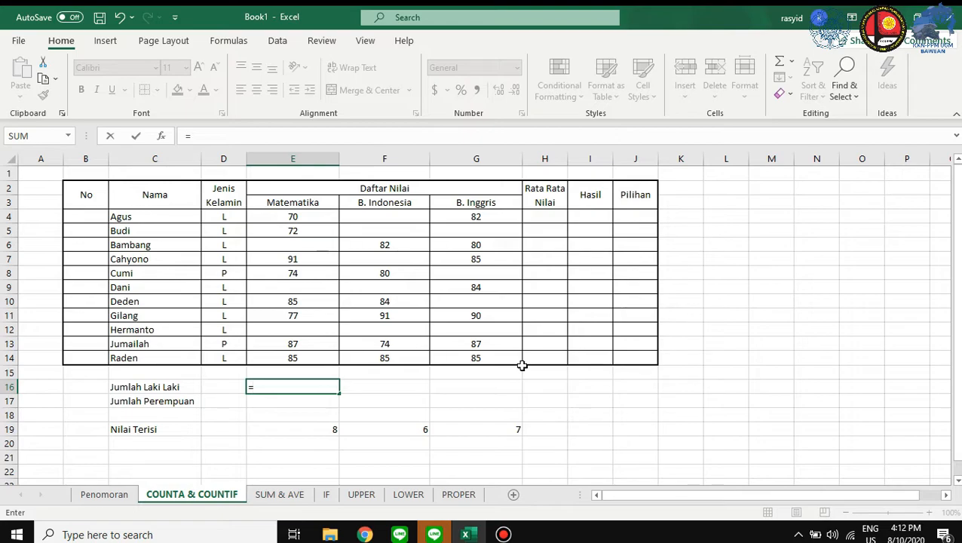
{"action": "type", "text": "counti"}
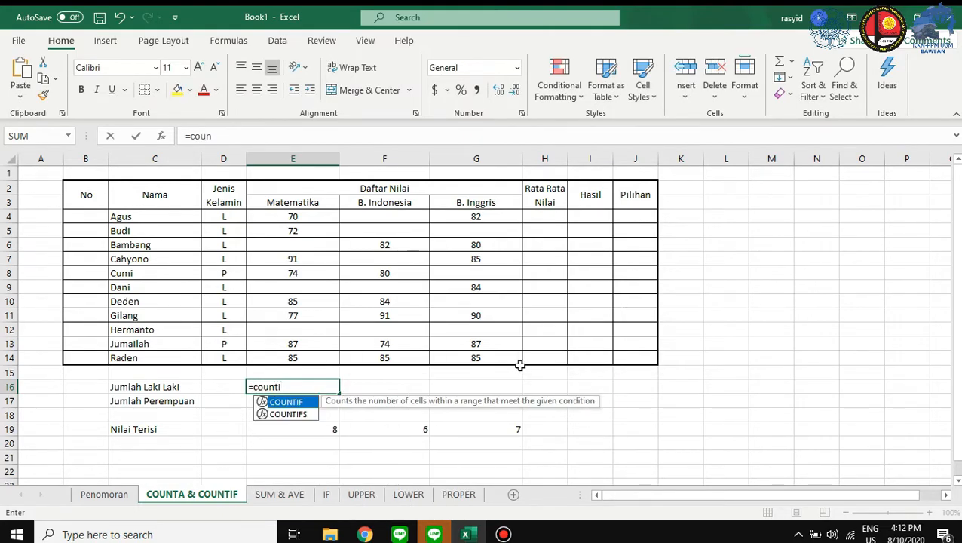
{"action": "double_click", "coordinate": [294, 401]}
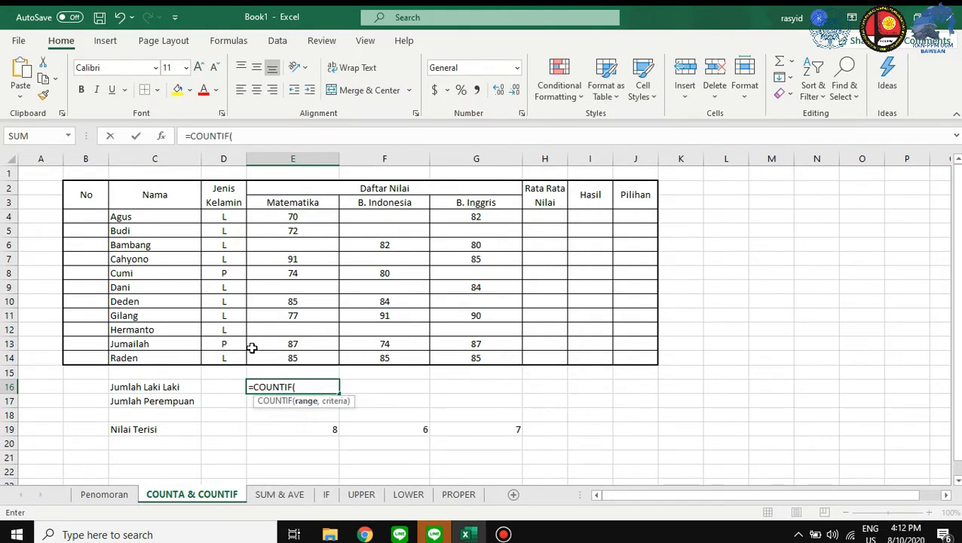
{"action": "left_click_drag", "start_coordinate": [224, 217], "coordinate": [232, 355]}
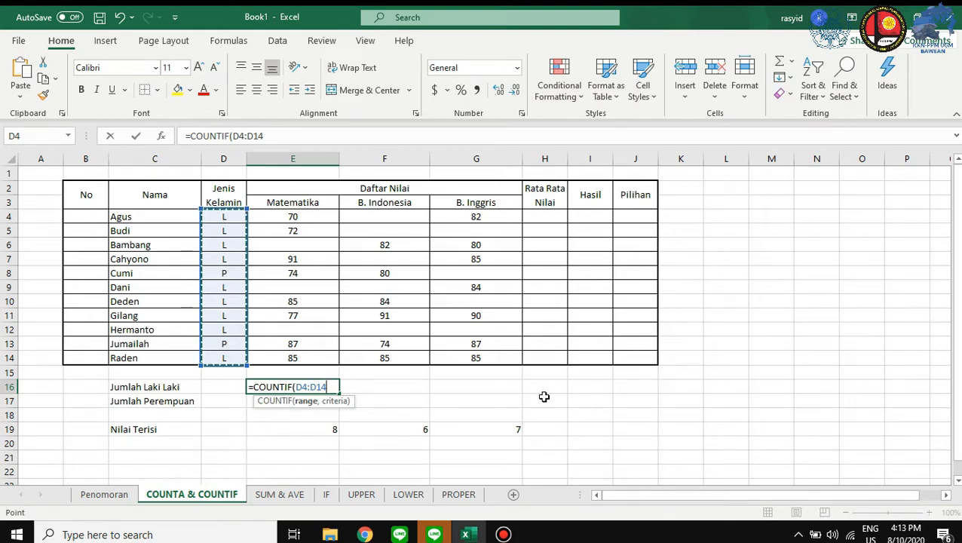
{"action": "type", "text": ","}
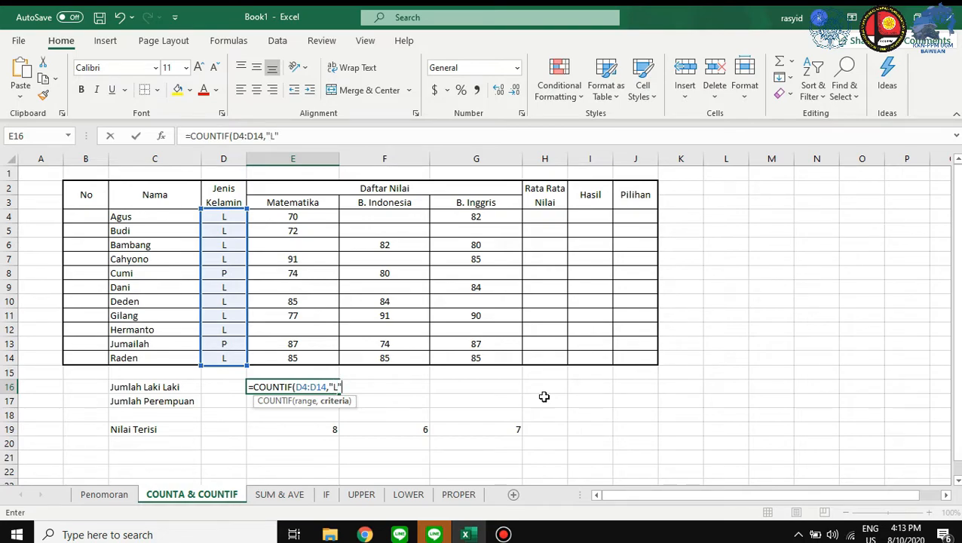
{"action": "type", "text": "\"L\""}
{"action": "key", "text": "Return"}
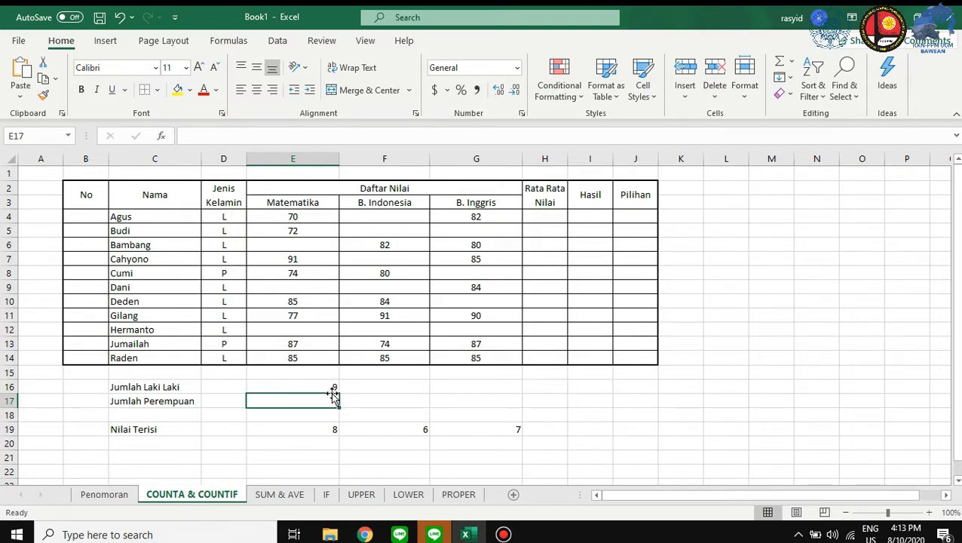
Copy the COUNTIF formula from E16 down to E17 for Jumlah Perempuan and change its criterion to "P"
{"action": "left_click", "coordinate": [329, 390]}
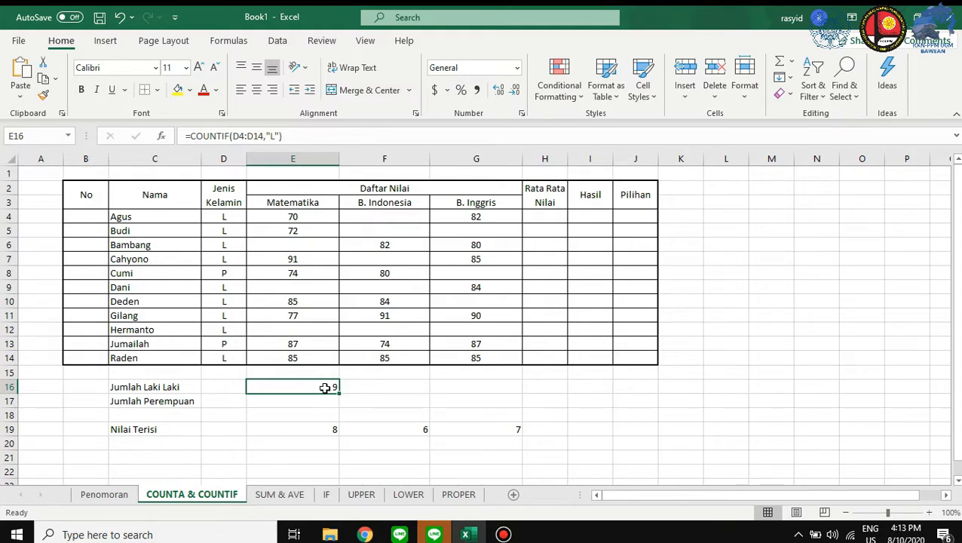
{"action": "left_click_drag", "start_coordinate": [338, 392], "coordinate": [337, 405]}
{"action": "left_click", "coordinate": [331, 402]}
{"action": "double_click", "coordinate": [331, 402]}
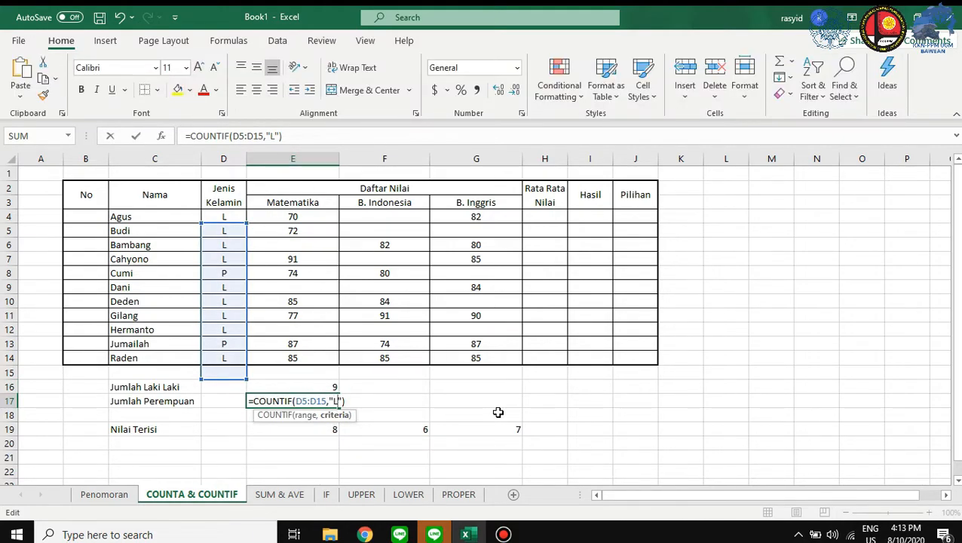
{"action": "key", "text": "BackSpace"}
{"action": "type", "text": "P"}
{"action": "key", "text": "Return"}
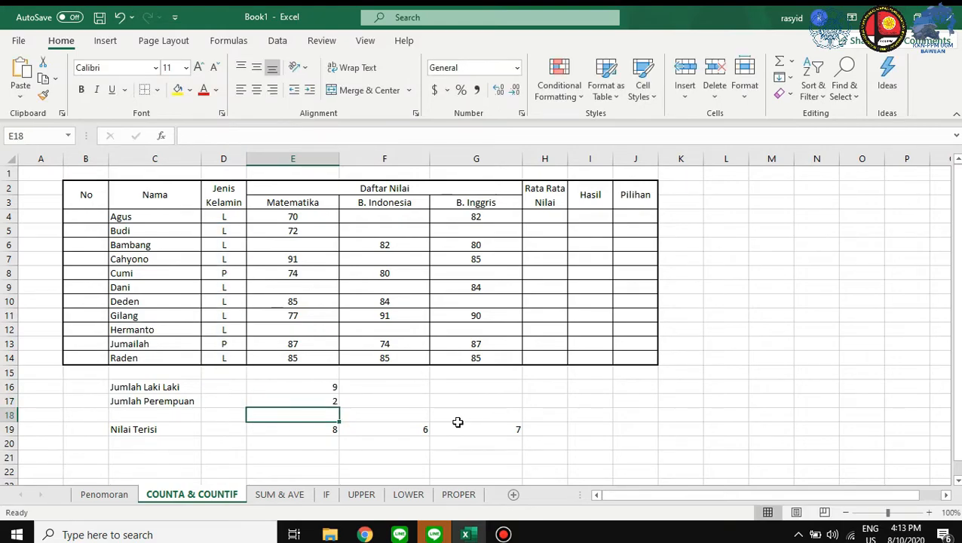
{"action": "left_click", "coordinate": [496, 398]}
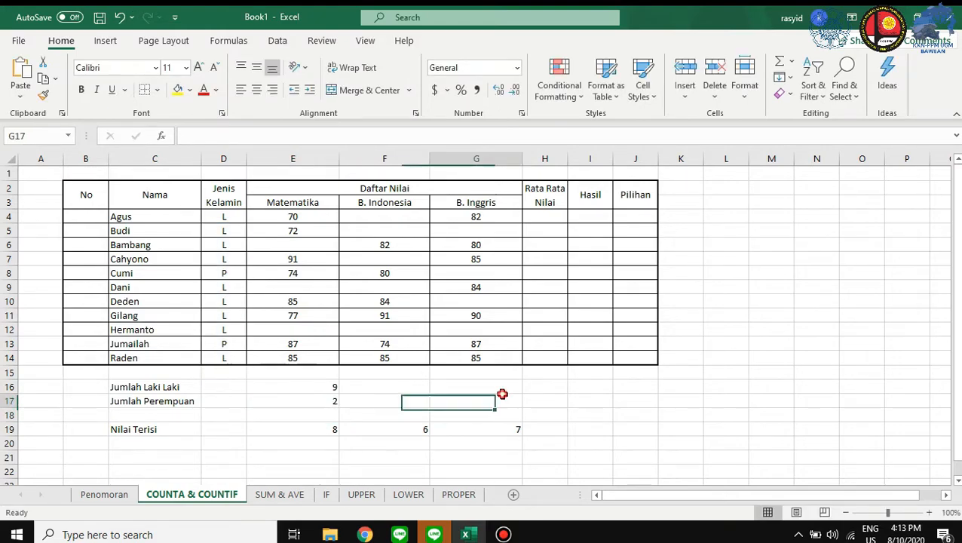
On the SUM & AVE sheet, total the Matematika scores in E16 with SUM over E4:E14
{"action": "left_click", "coordinate": [596, 397]}
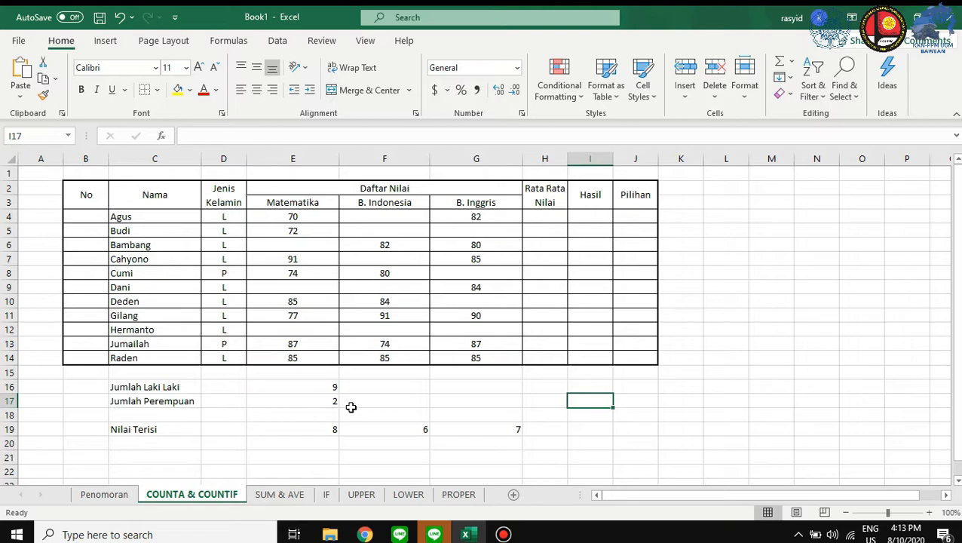
{"action": "left_click", "coordinate": [284, 495]}
{"action": "left_click", "coordinate": [436, 436]}
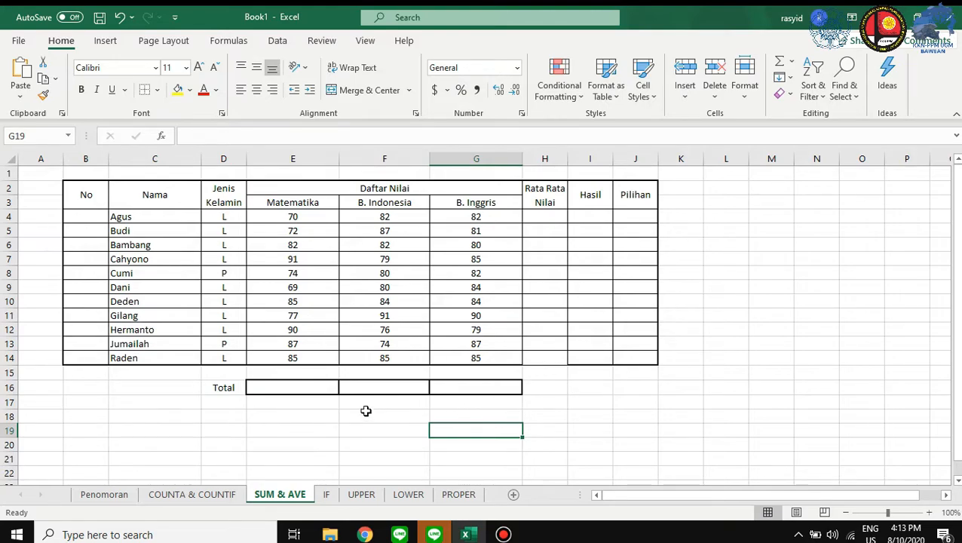
{"action": "left_click", "coordinate": [317, 387]}
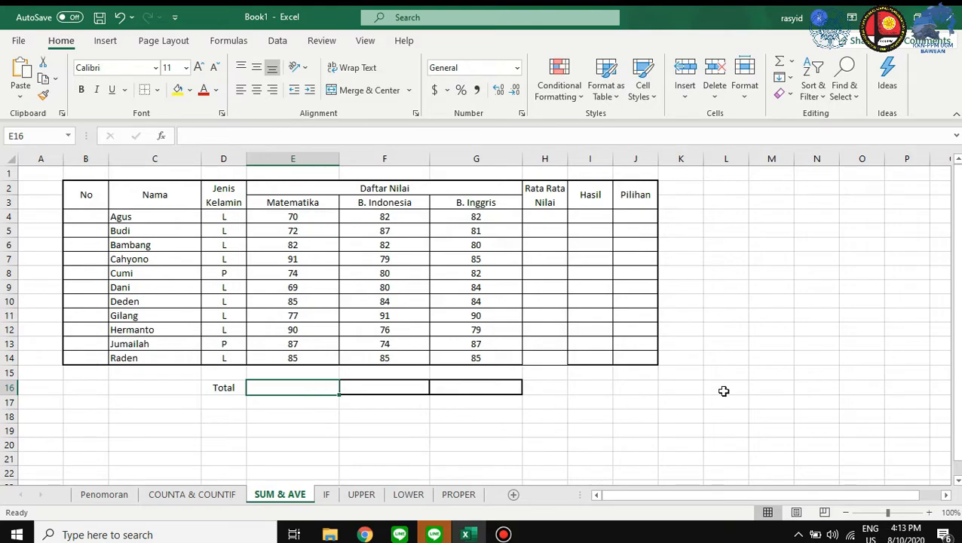
{"action": "type", "text": "=sum"}
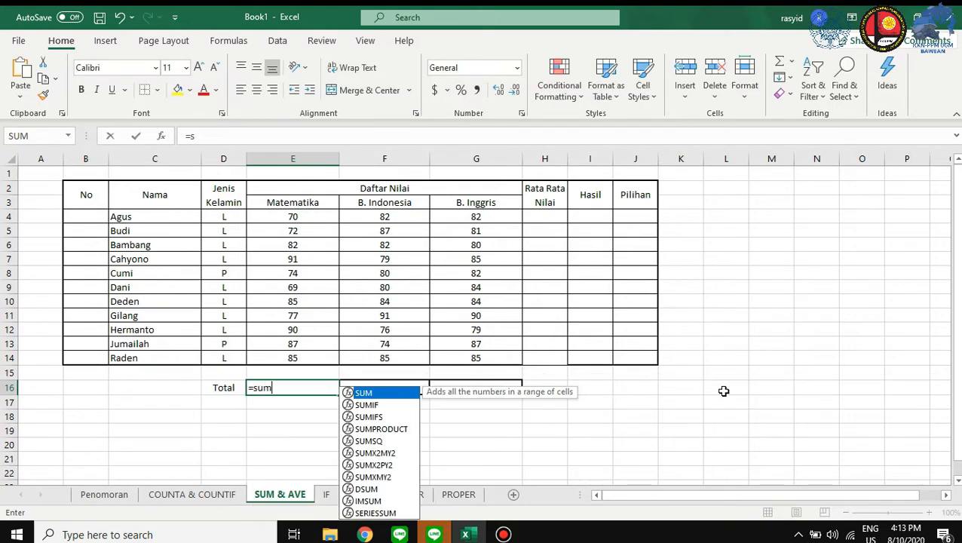
{"action": "left_click", "coordinate": [382, 395]}
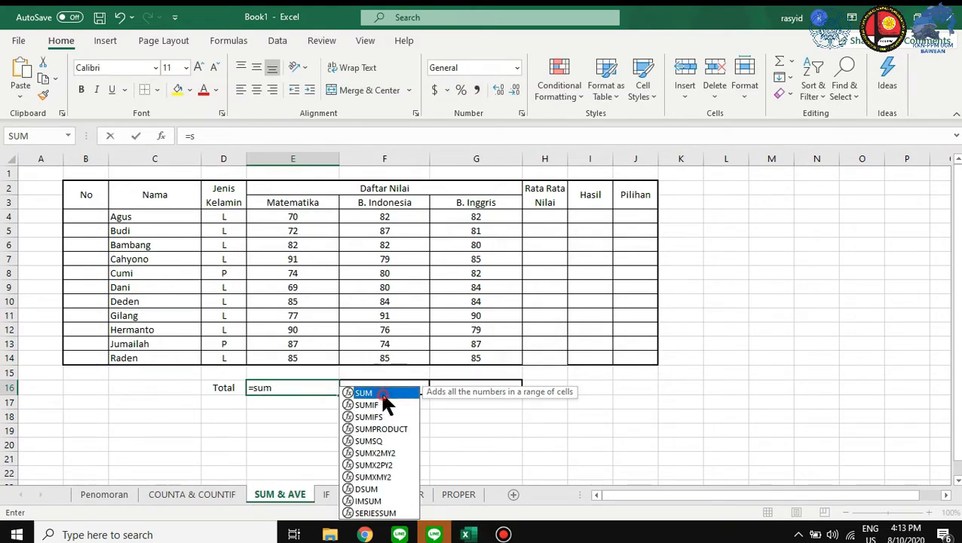
{"action": "double_click", "coordinate": [382, 395]}
{"action": "left_click_drag", "start_coordinate": [310, 216], "coordinate": [316, 358]}
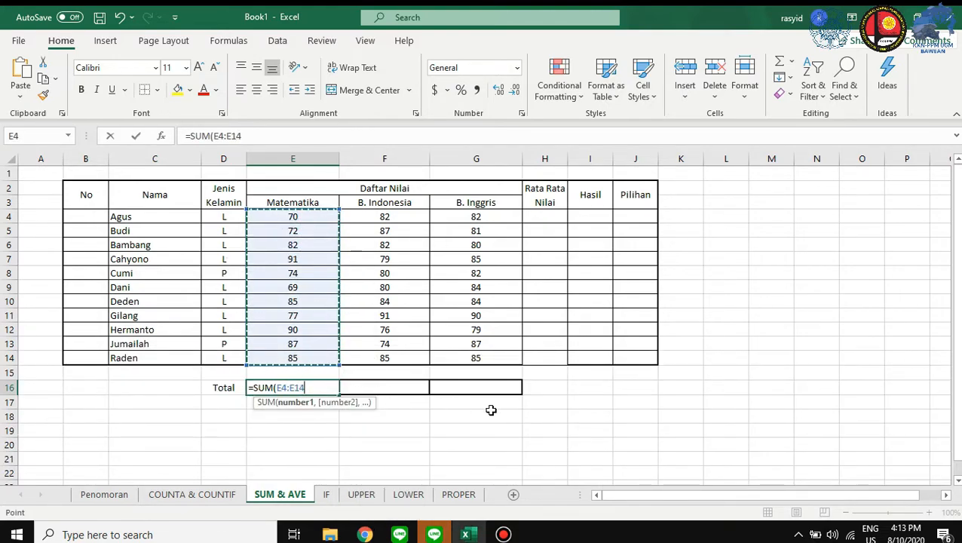
{"action": "key", "text": "Return"}
Copy the SUM formula from E16 across to F16 and G16 for B. Indonesia and B. Inggris
{"action": "left_click", "coordinate": [310, 388]}
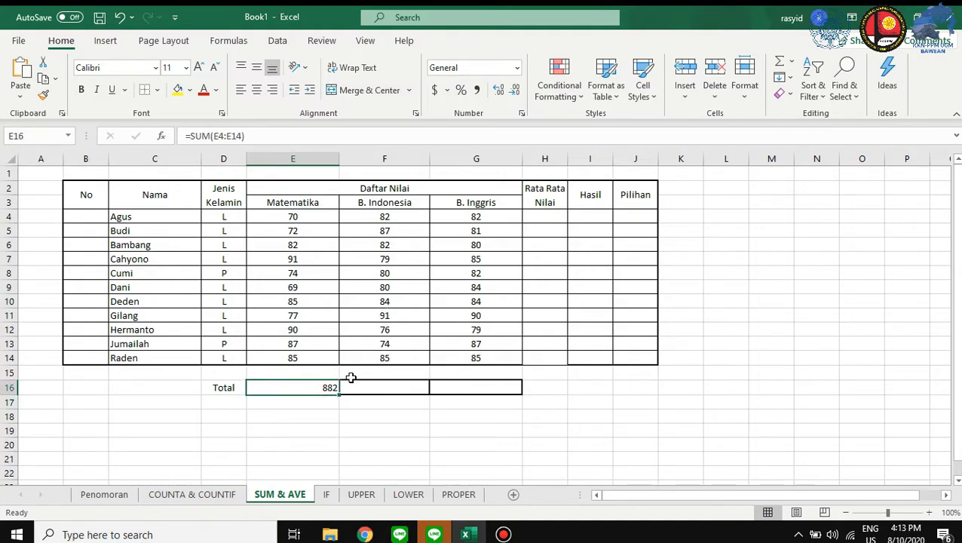
{"action": "left_click_drag", "start_coordinate": [337, 394], "coordinate": [504, 387]}
{"action": "left_click", "coordinate": [616, 407]}
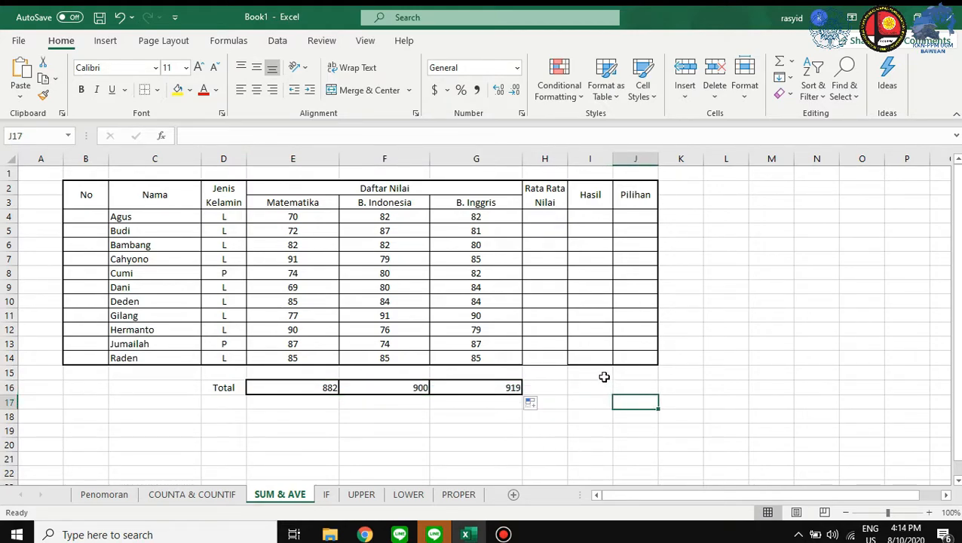
Calculate the first student's Rata Rata Nilai in H4 with AVERAGE over E4:G4
{"action": "left_click", "coordinate": [556, 215]}
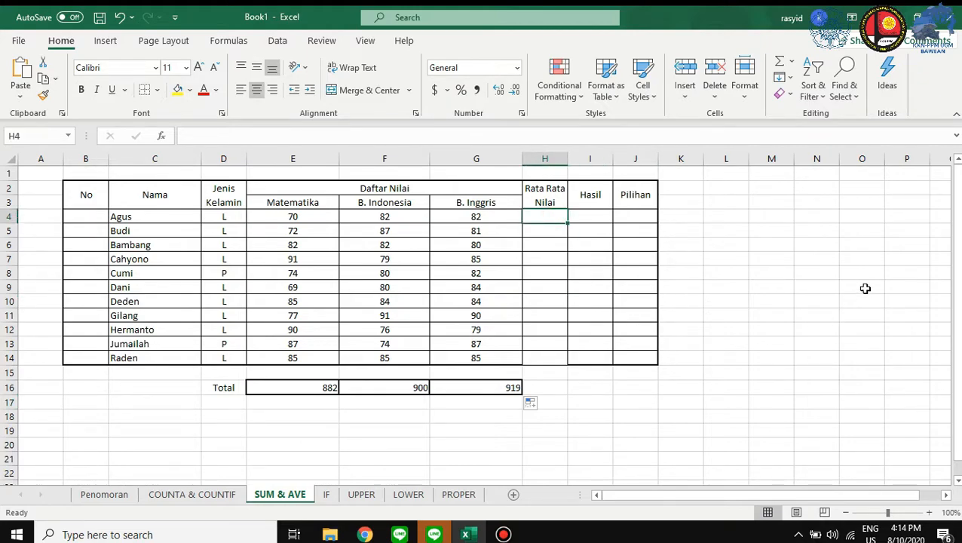
{"action": "type", "text": "="}
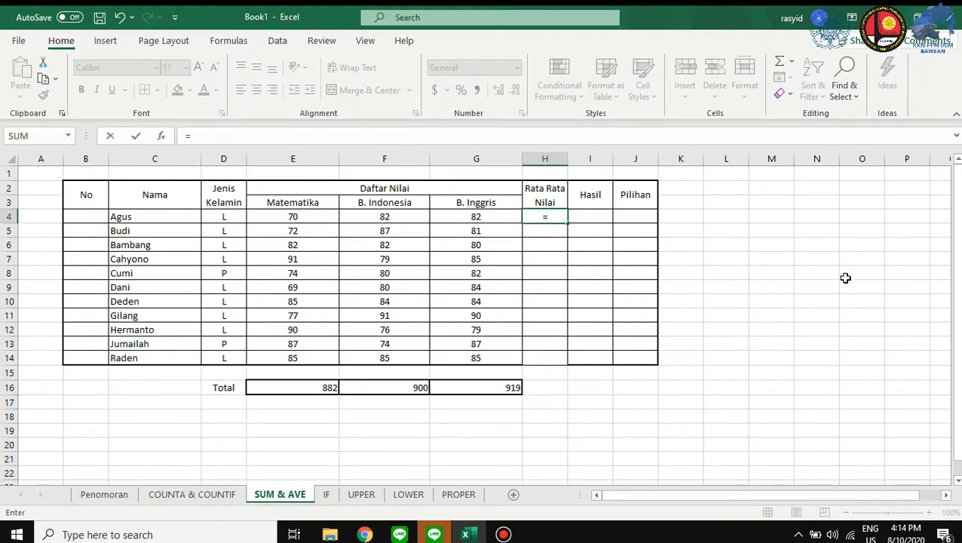
{"action": "type", "text": "ave"}
{"action": "double_click", "coordinate": [586, 244]}
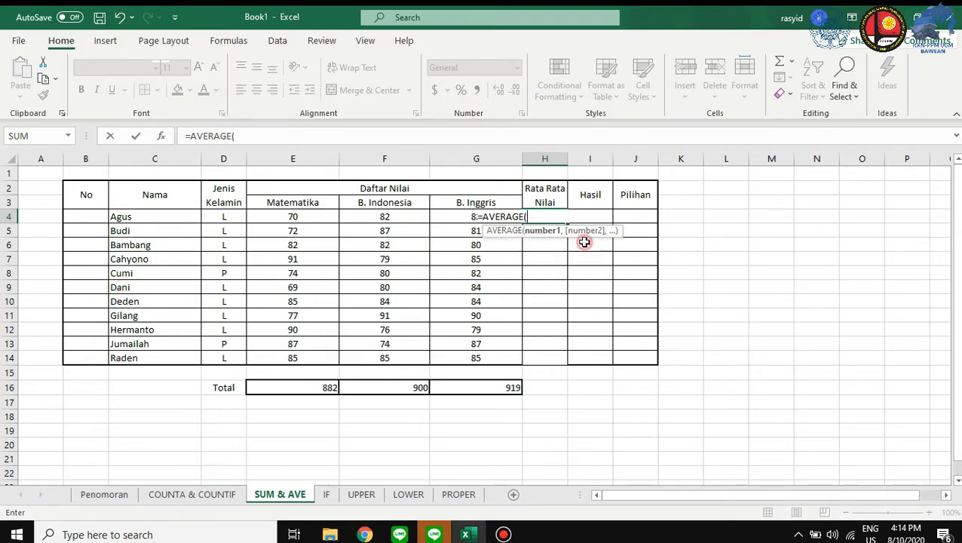
{"action": "left_click_drag", "start_coordinate": [294, 217], "coordinate": [456, 216]}
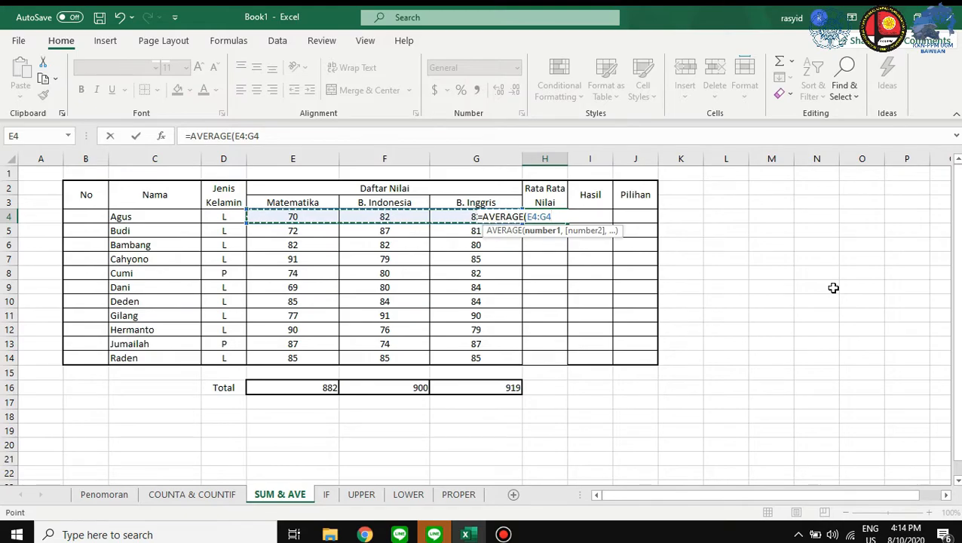
{"action": "key", "text": "Return"}
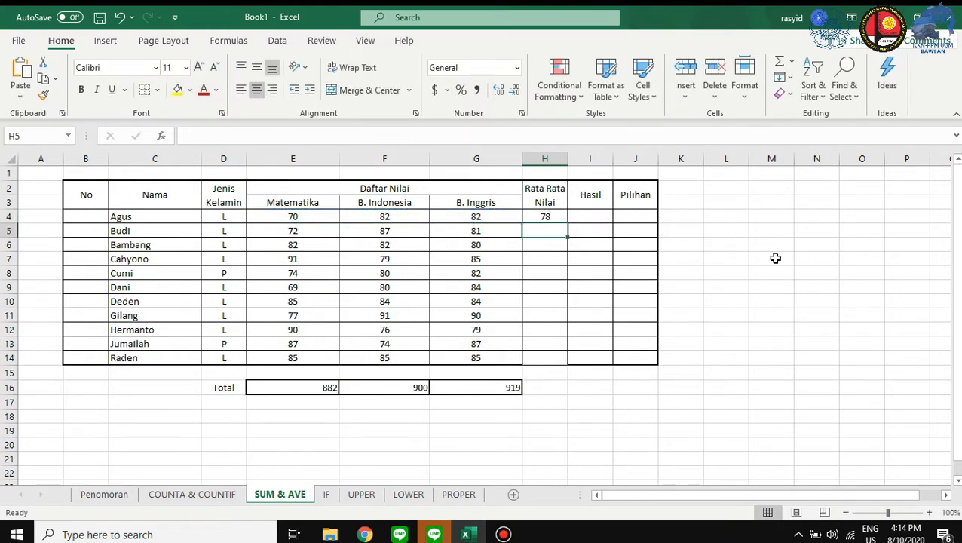
Copy the AVERAGE formula from H4 down to H14 for the remaining students
{"action": "left_click", "coordinate": [547, 217]}
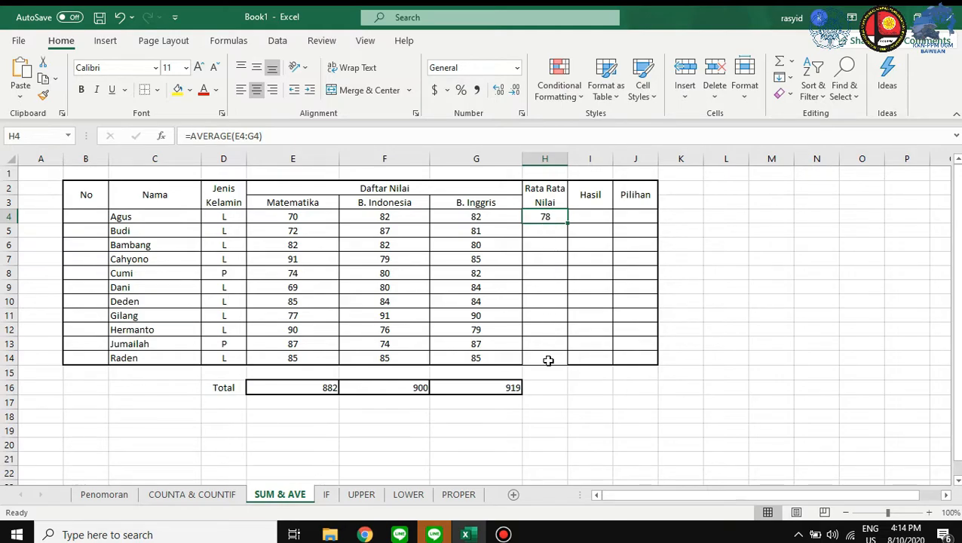
{"action": "left_click_drag", "start_coordinate": [567, 221], "coordinate": [571, 366]}
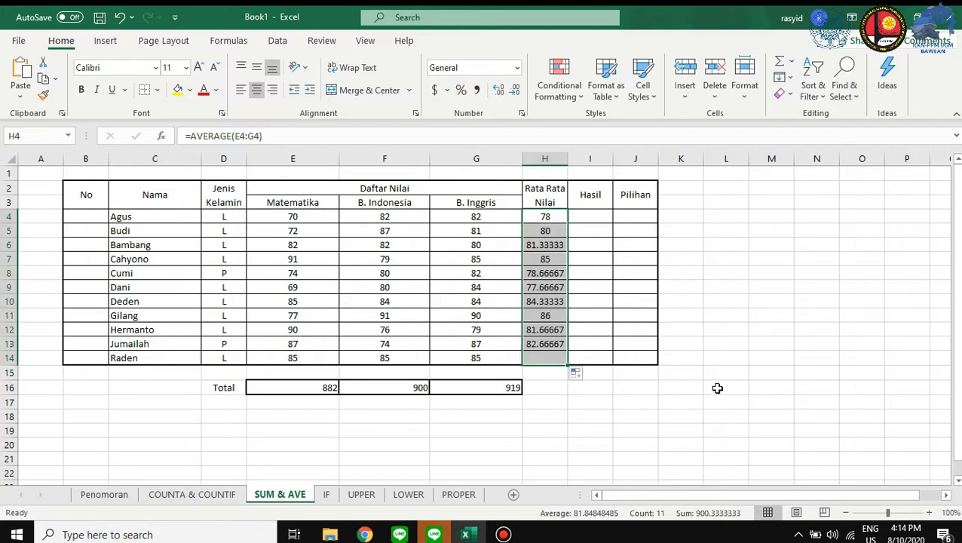
{"action": "left_click", "coordinate": [740, 331]}
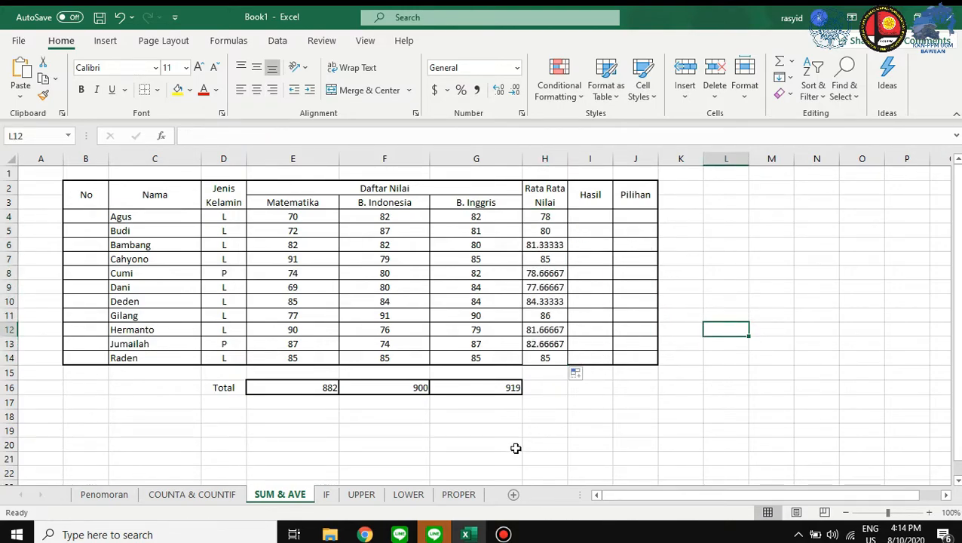
On the IF sheet, enter an IF formula in I4 under Hasil that returns "tidak lulus" when H4<81 and "lulus" otherwise
{"action": "left_click", "coordinate": [327, 494]}
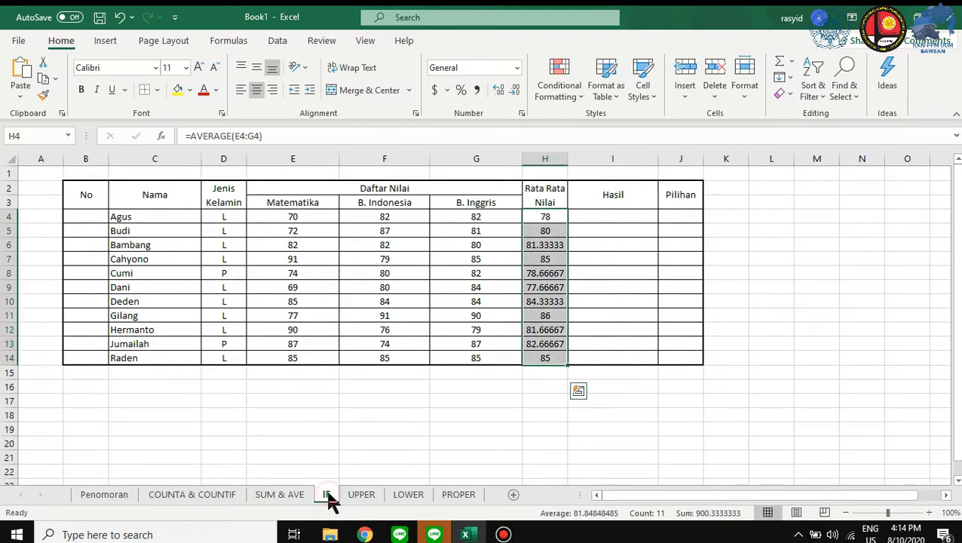
{"action": "left_click", "coordinate": [447, 425]}
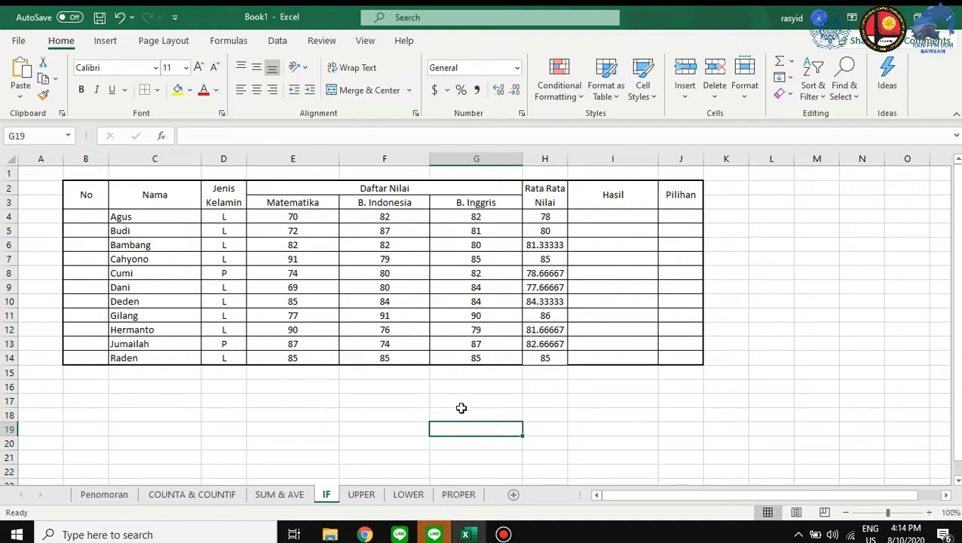
{"action": "left_click", "coordinate": [595, 217]}
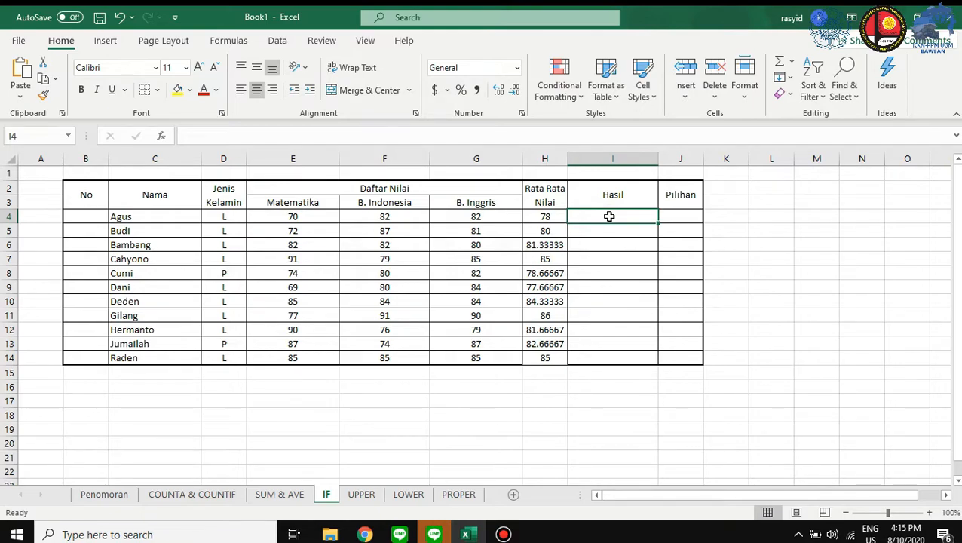
{"action": "type", "text": "=if"}
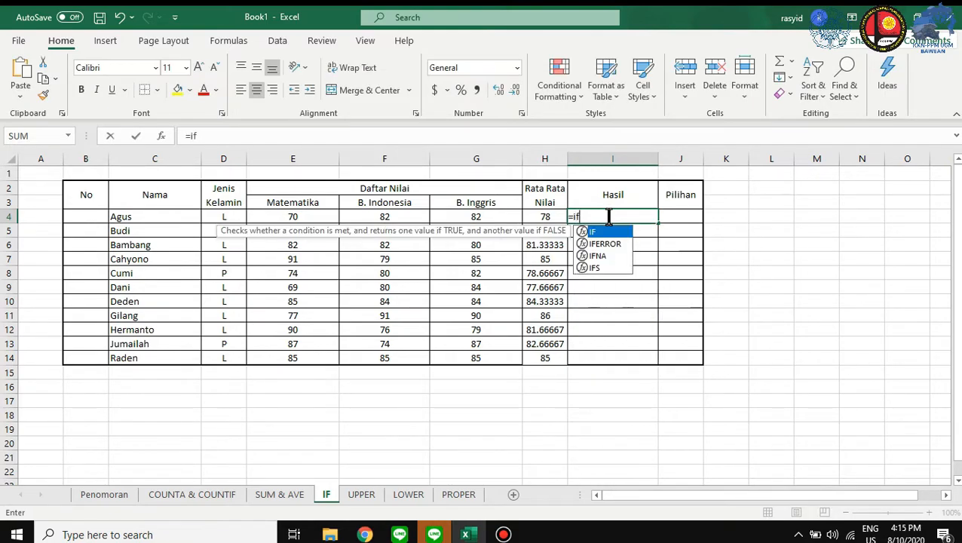
{"action": "type", "text": "("}
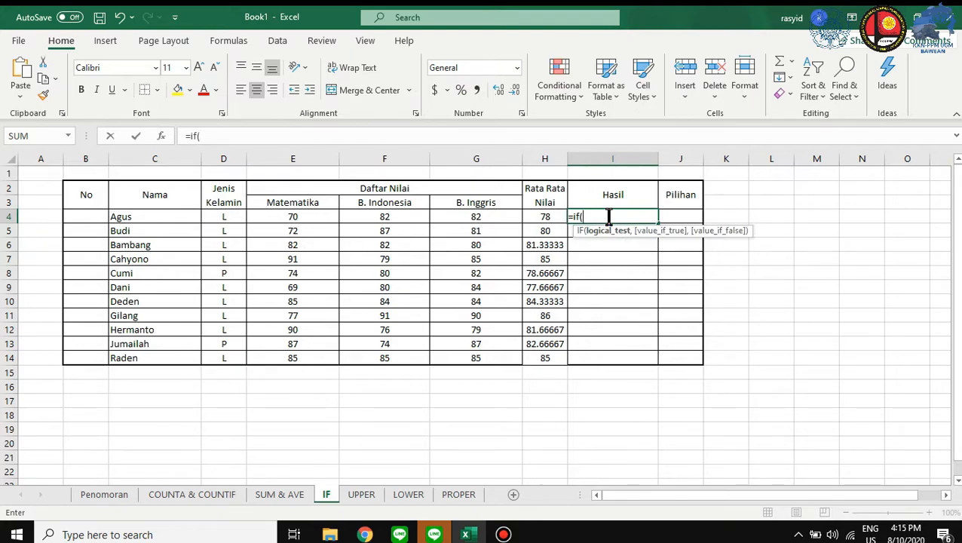
{"action": "left_click", "coordinate": [546, 218]}
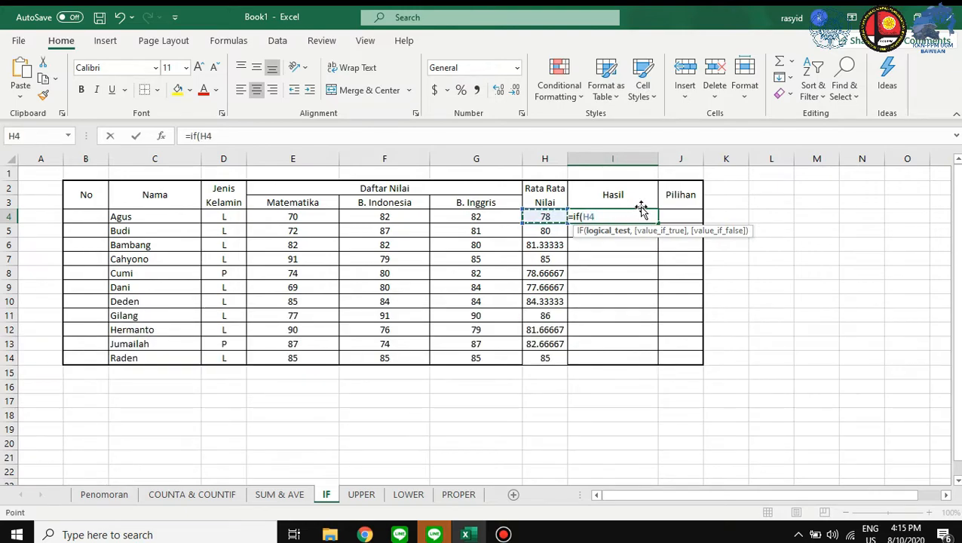
{"action": "type", "text": "<81"}
{"action": "type", "text": ",\"tidak lulus"}
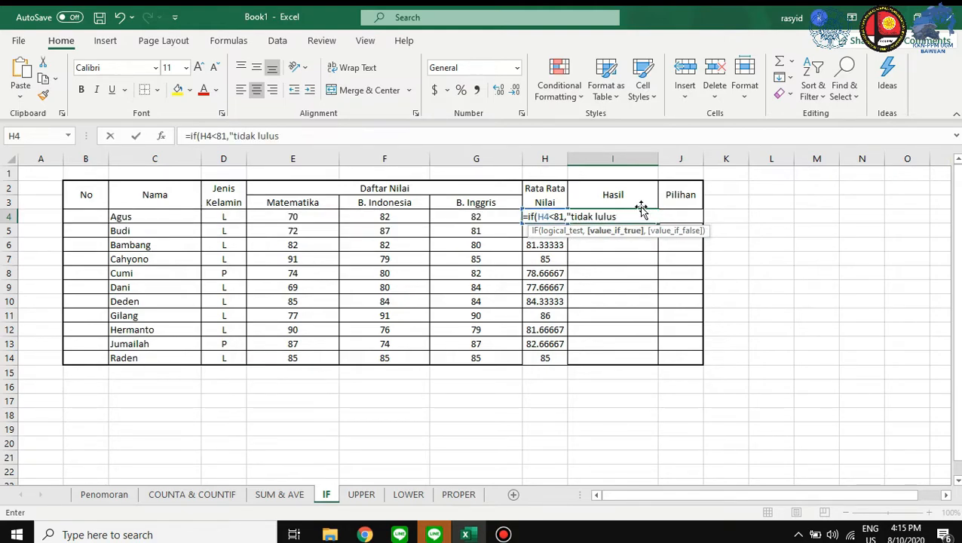
{"action": "type", "text": "\","}
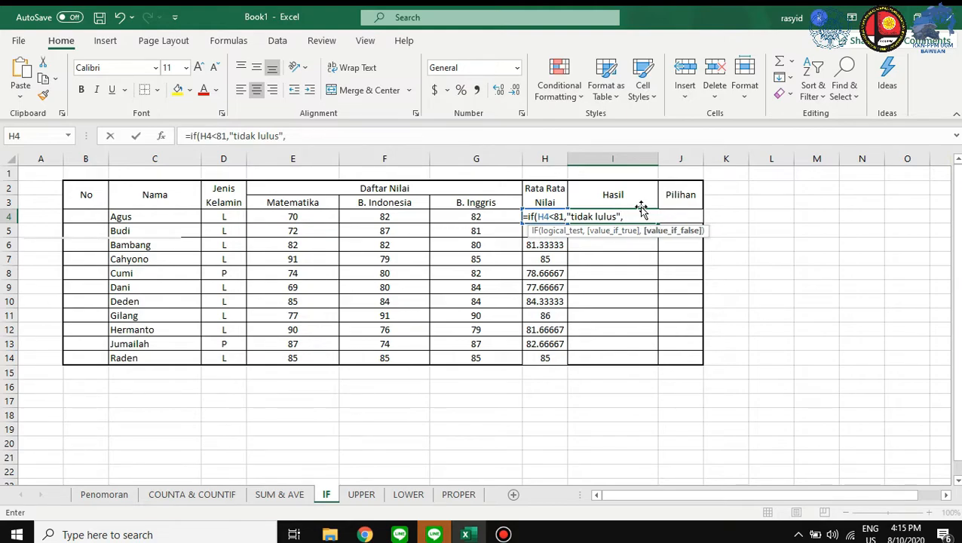
{"action": "type", "text": "\"lulus\""}
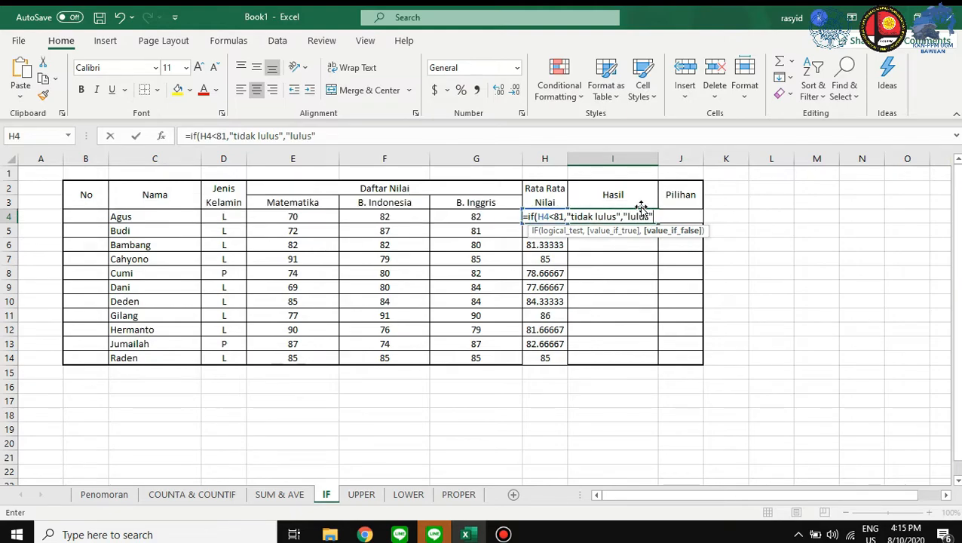
{"action": "key", "text": "Return"}
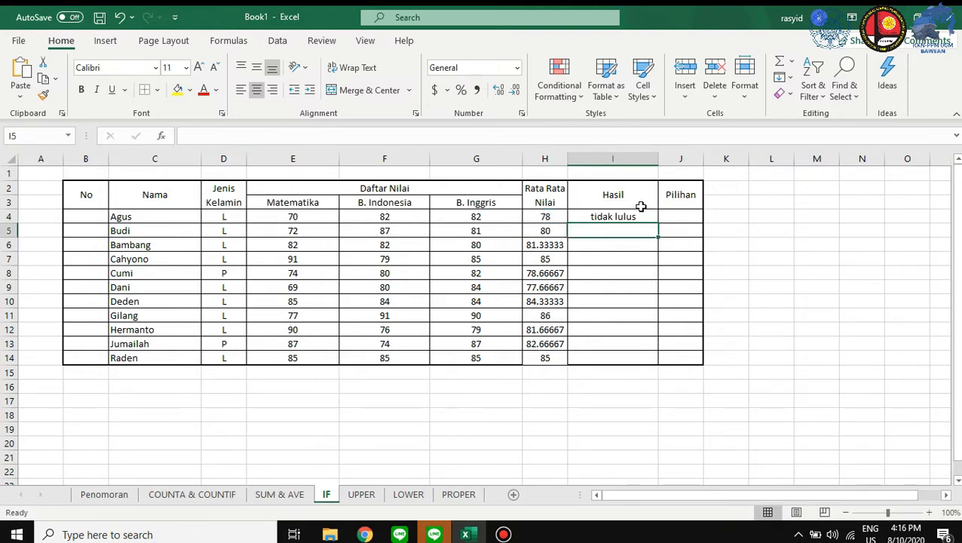
Copy the IF formula from I4 down to I14 to fill the Hasil column
{"action": "left_click", "coordinate": [548, 217]}
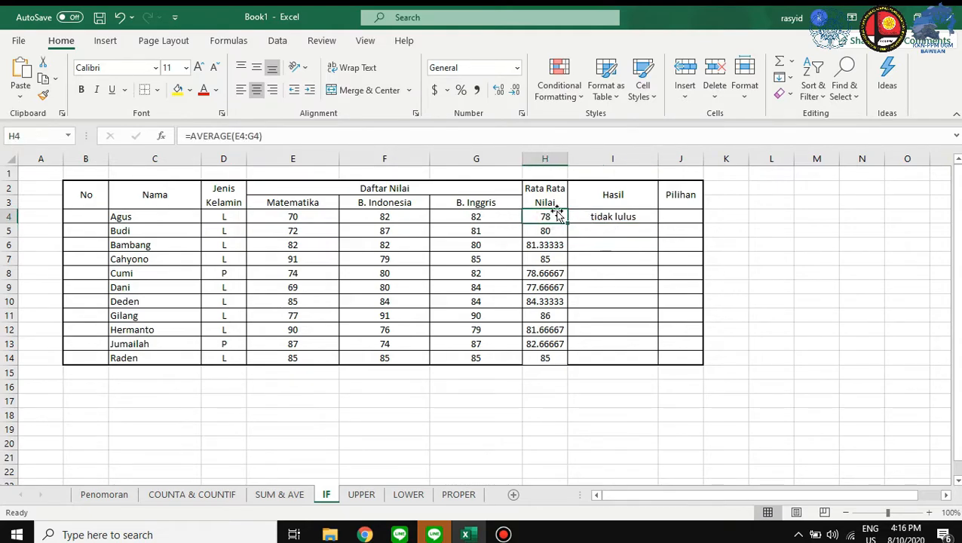
{"action": "left_click", "coordinate": [638, 216]}
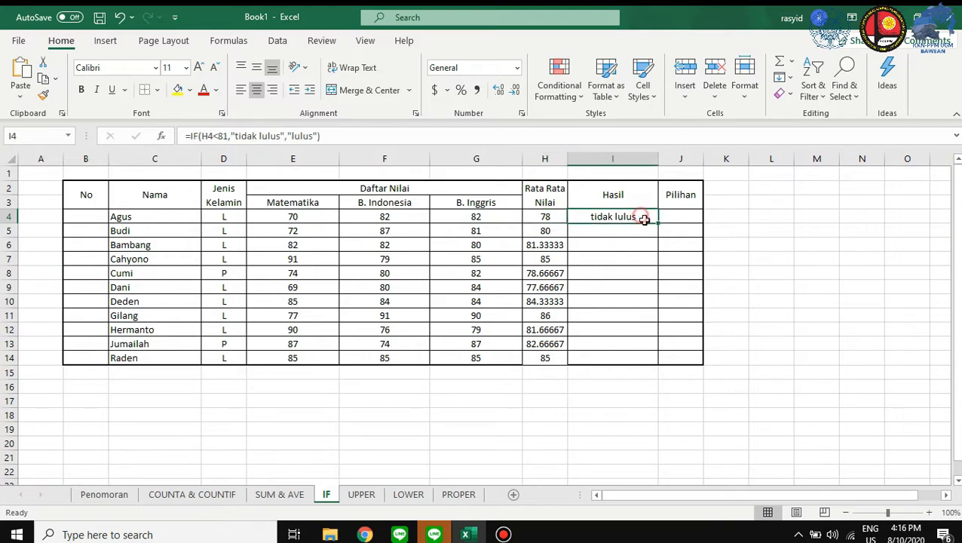
{"action": "left_click_drag", "start_coordinate": [657, 221], "coordinate": [658, 361]}
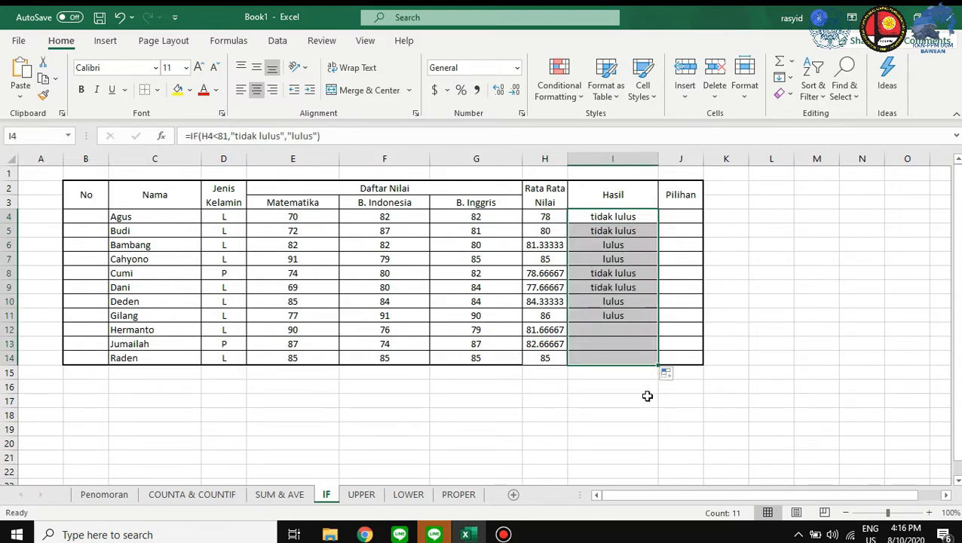
{"action": "left_click_drag", "start_coordinate": [654, 415], "coordinate": [659, 416]}
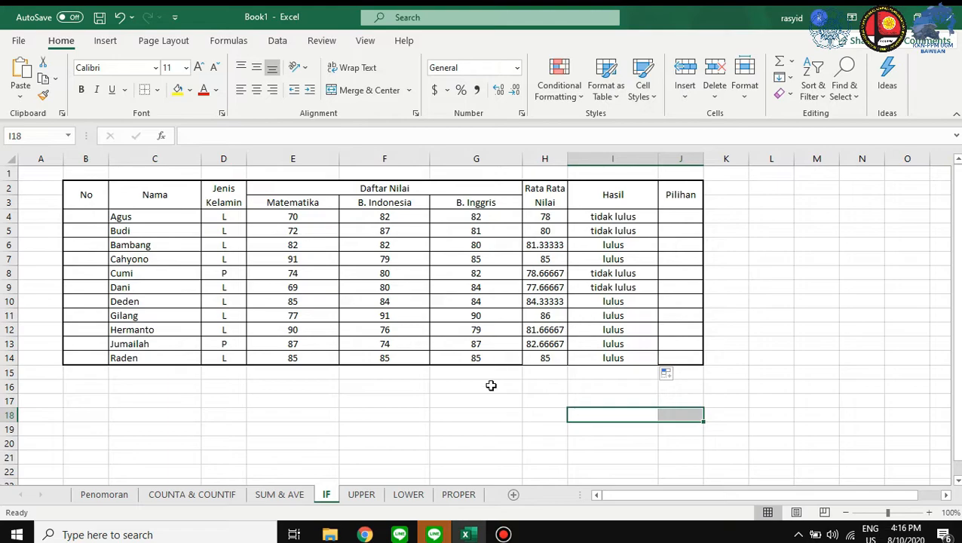
On the UPPER sheet, enter an UPPER formula in merged cell D9 that converts the text in D4 to uppercase
{"action": "left_click", "coordinate": [362, 495]}
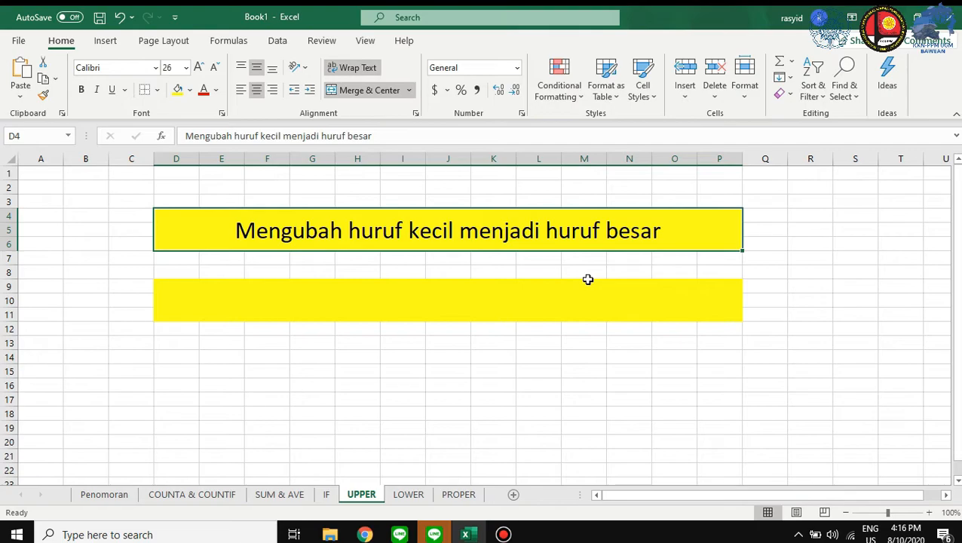
{"action": "left_click", "coordinate": [538, 296]}
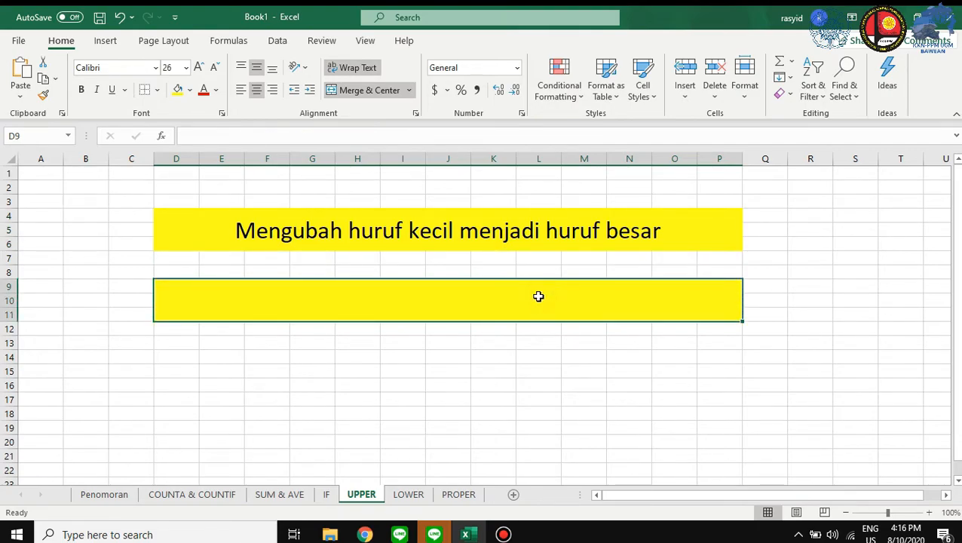
{"action": "type", "text": "="}
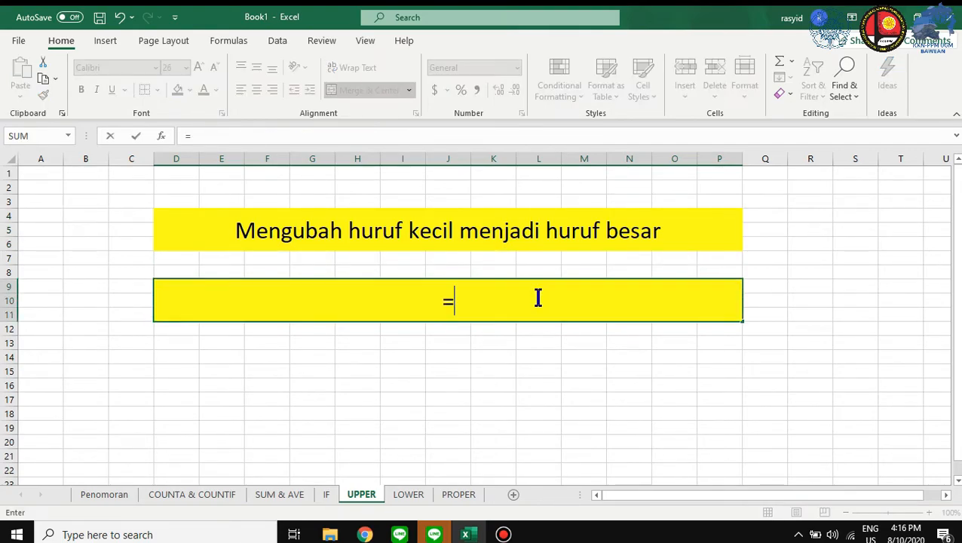
{"action": "type", "text": "upp"}
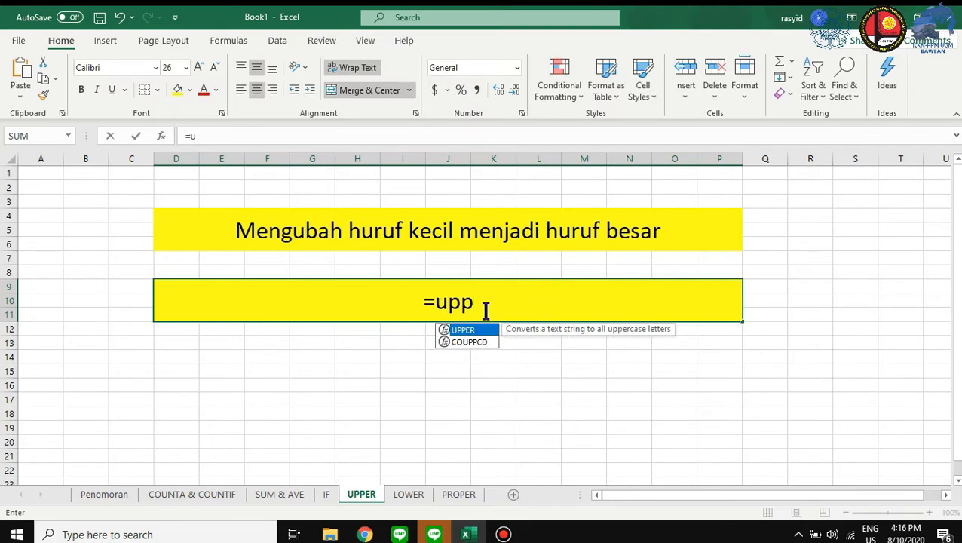
{"action": "double_click", "coordinate": [488, 332]}
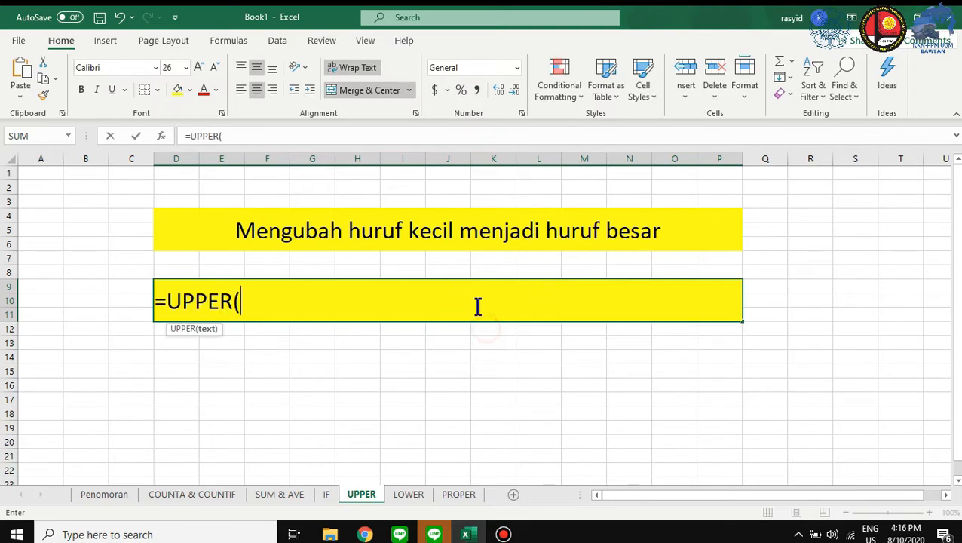
{"action": "left_click", "coordinate": [472, 235]}
{"action": "key", "text": "Return"}
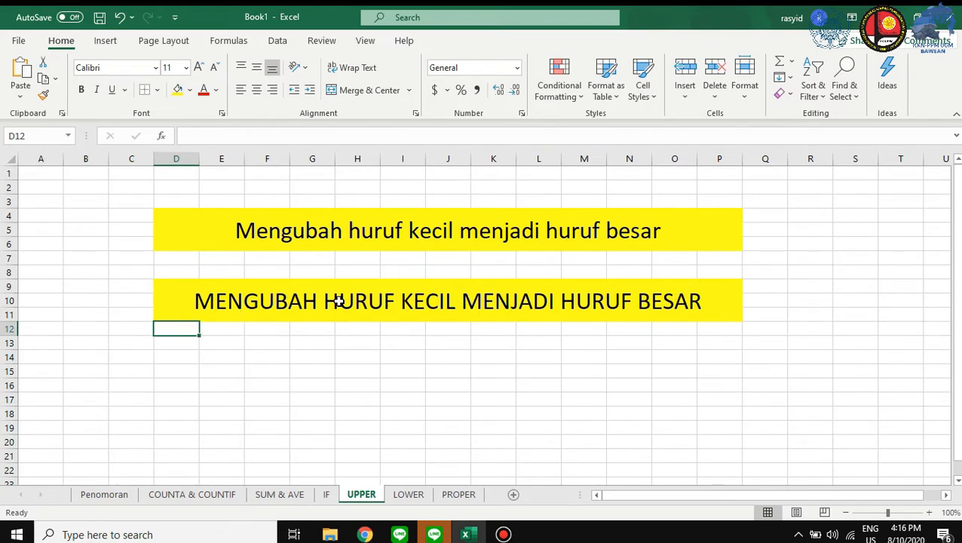
On the LOWER sheet, enter a LOWER formula in merged cell D9 that converts the text in D4 to lowercase
{"action": "left_click", "coordinate": [408, 493]}
{"action": "left_click", "coordinate": [414, 316]}
{"action": "double_click", "coordinate": [413, 311]}
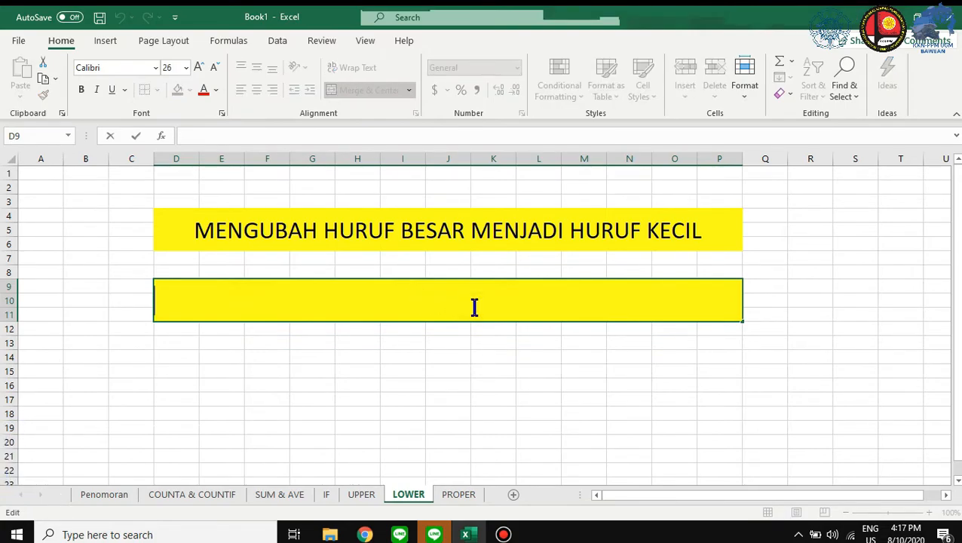
{"action": "type", "text": "=LOW"}
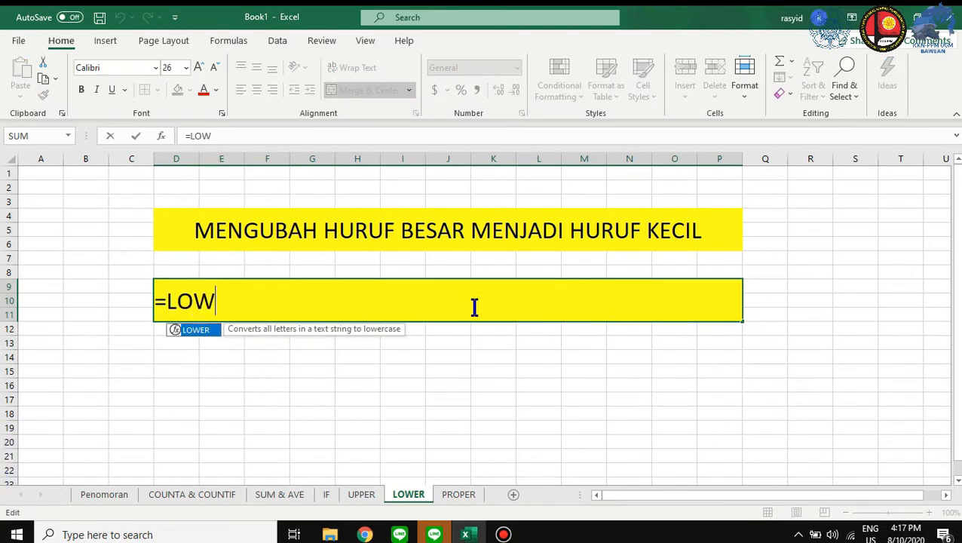
{"action": "type", "text": "ER"}
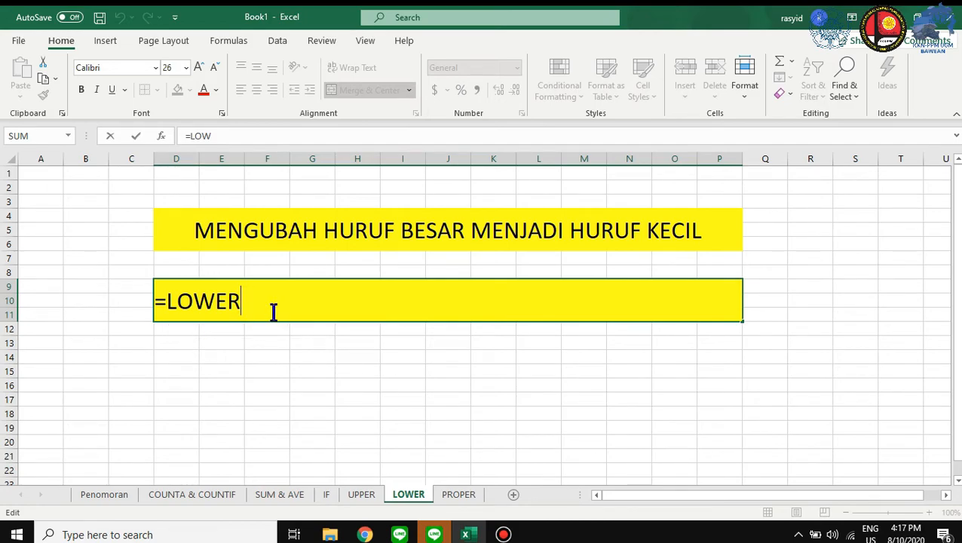
{"action": "type", "text": "("}
{"action": "left_click", "coordinate": [315, 243]}
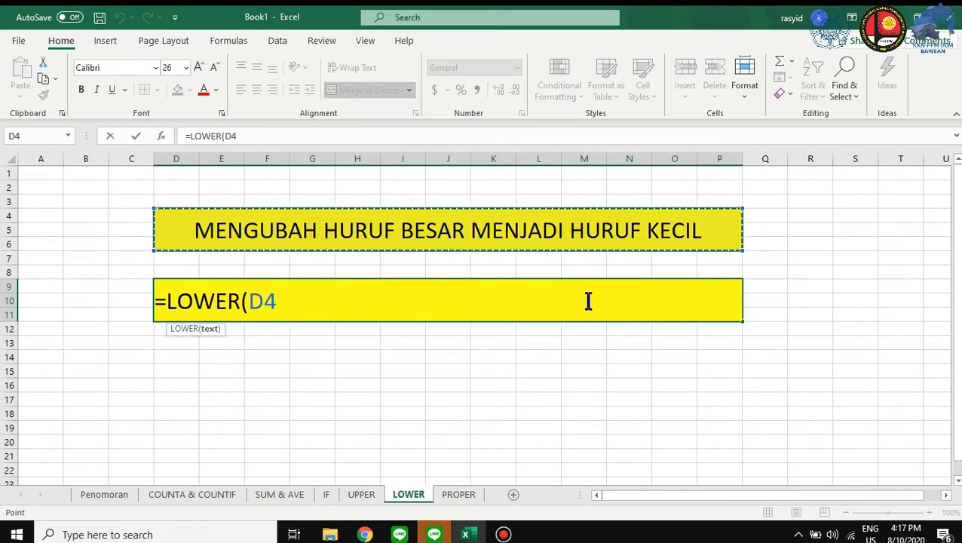
{"action": "key", "text": "Return"}
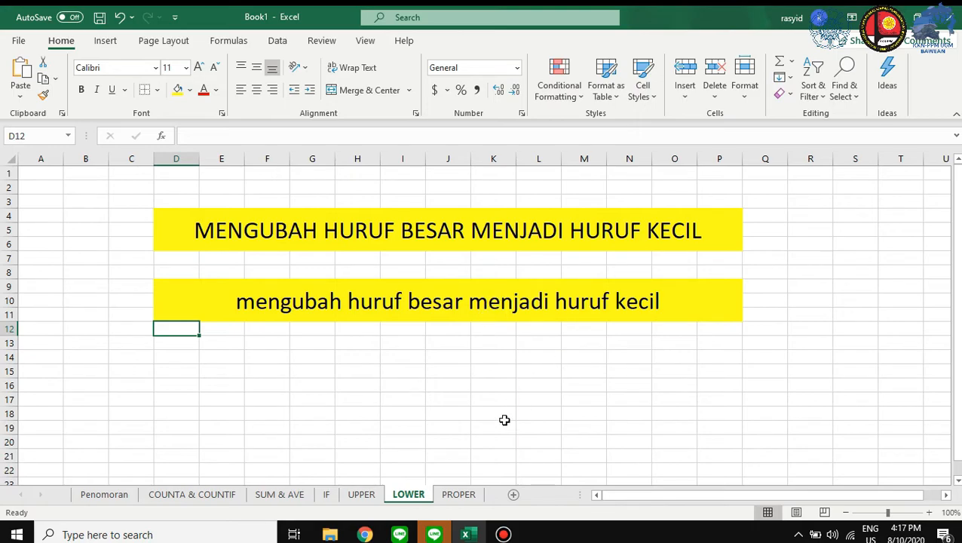
On the PROPER sheet, enter a PROPER formula in merged cell D9 that capitalizes each word of the text in D4
{"action": "left_click", "coordinate": [464, 496]}
{"action": "left_click", "coordinate": [490, 302]}
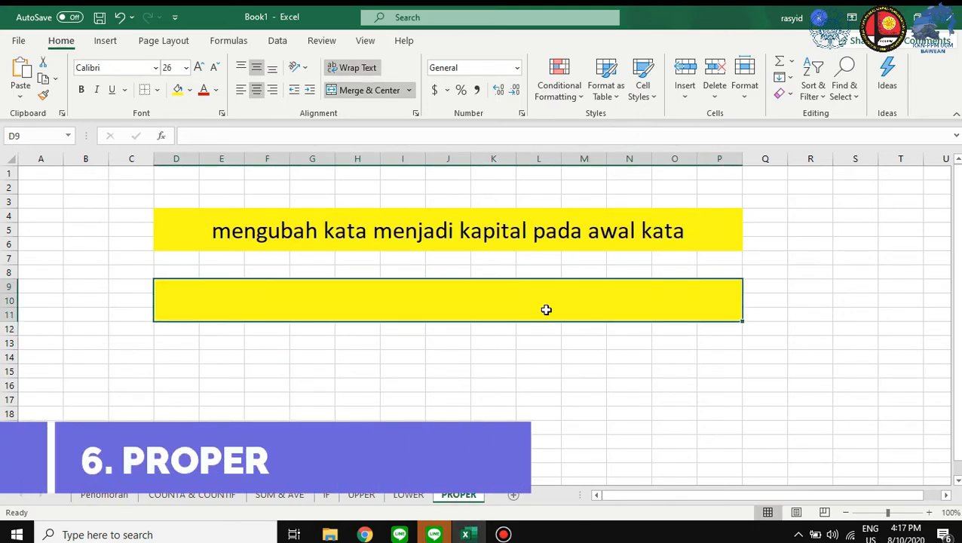
{"action": "type", "text": "=proper"}
{"action": "double_click", "coordinate": [453, 329]}
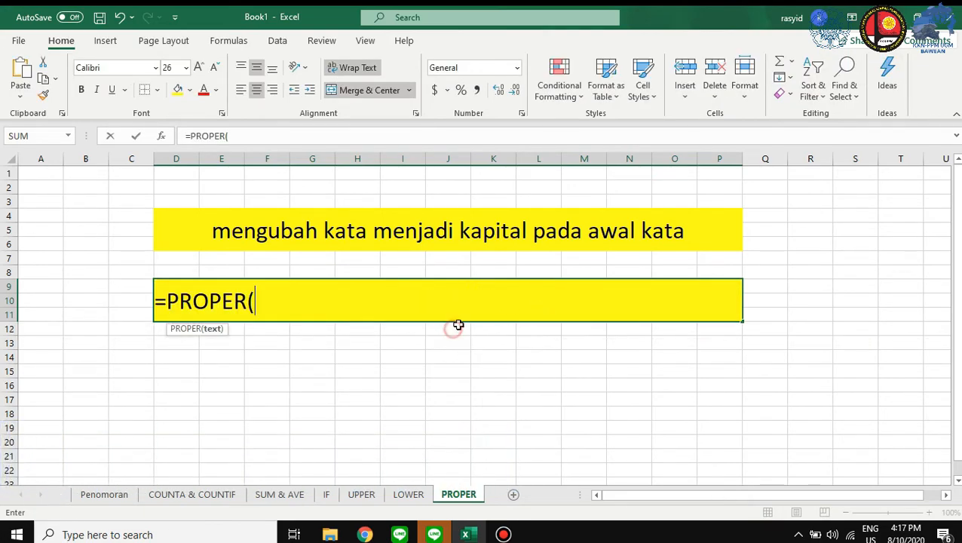
{"action": "left_click", "coordinate": [509, 240]}
{"action": "key", "text": "Return"}
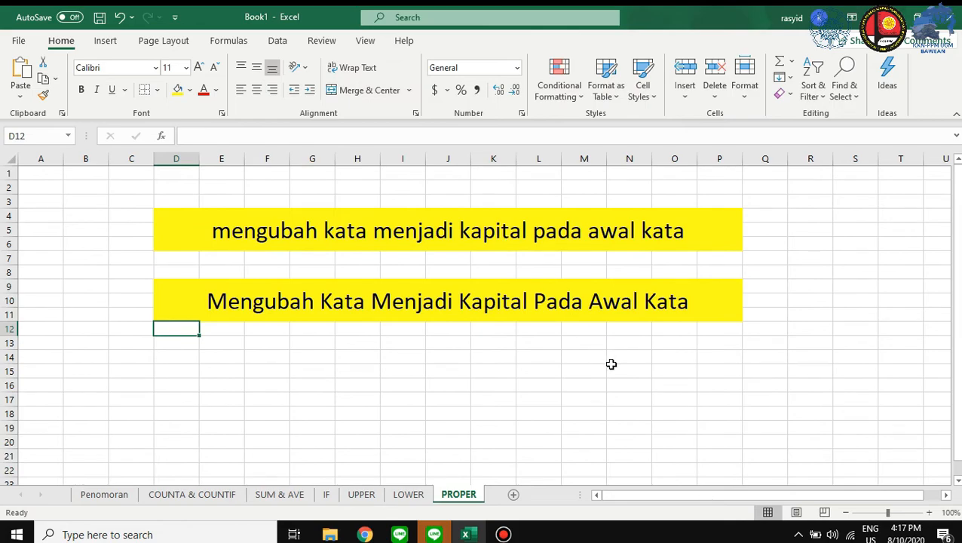